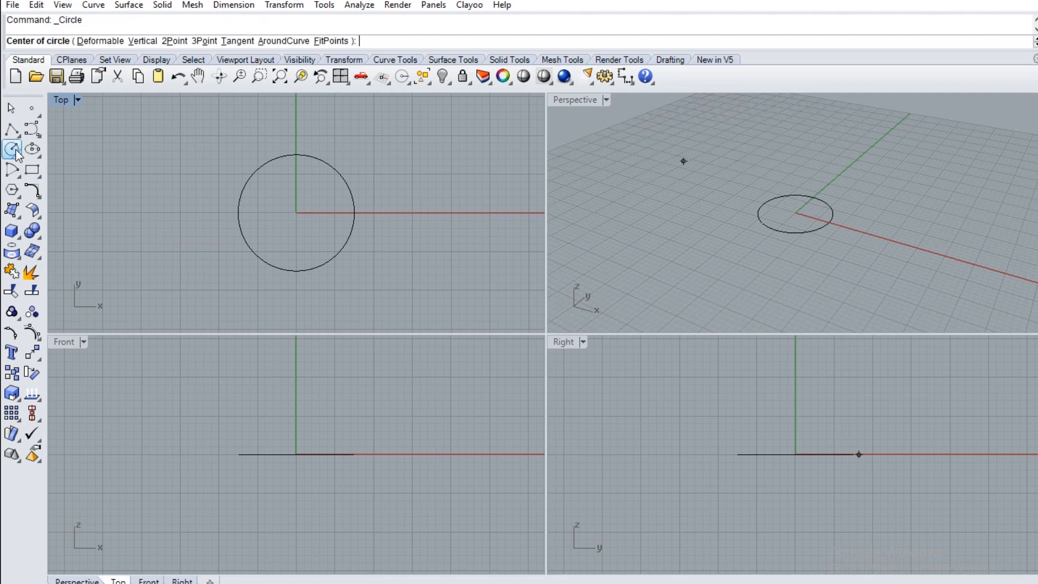
# Draw a circle with diameter 20 centred on the origin in the Front view
pyautogui.write('0')
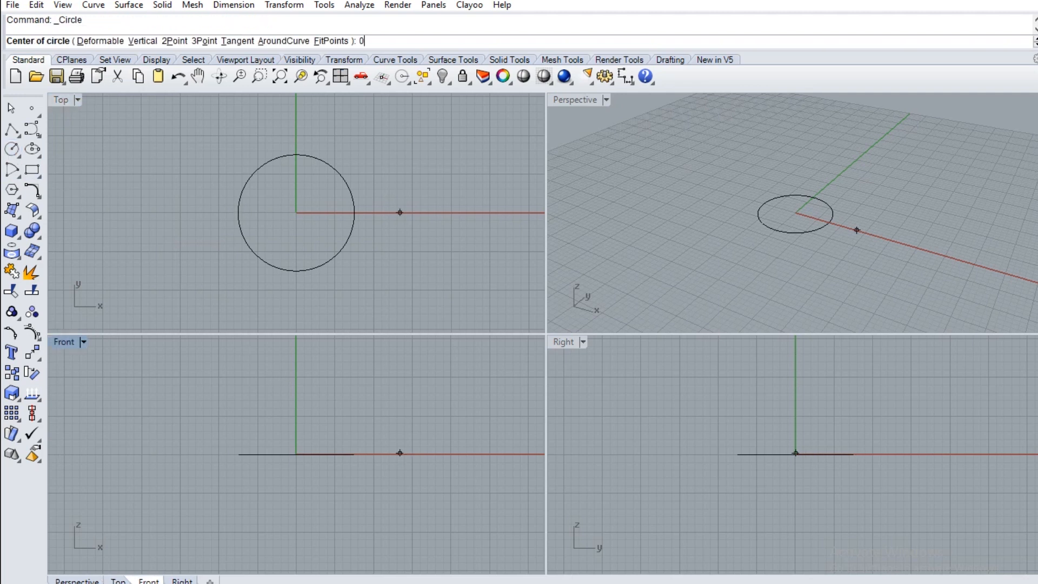
pyautogui.press('Return')
pyautogui.write('20')
pyautogui.press('Return')
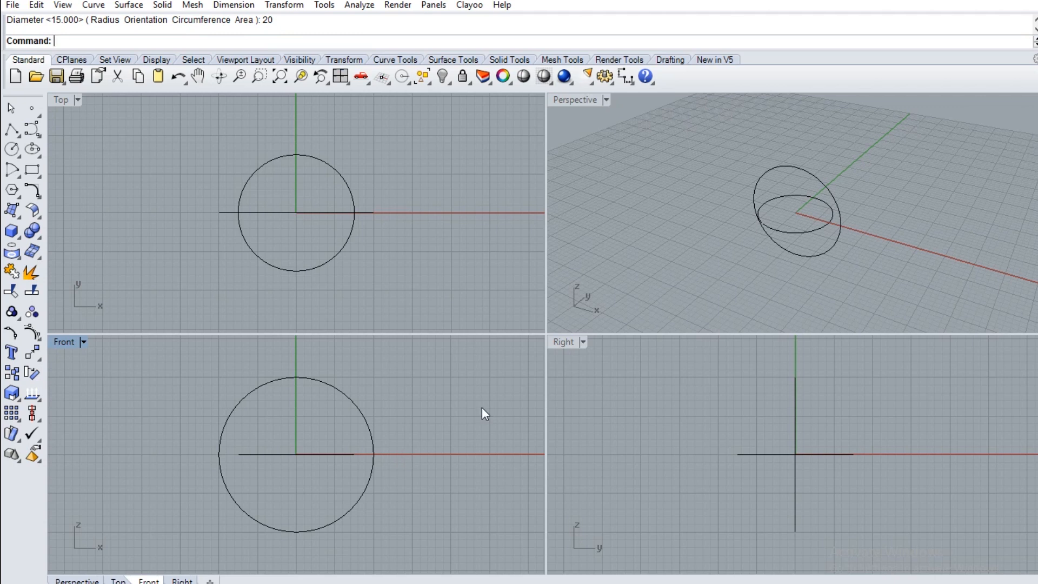
# Move the horizontal circle straight up in the Front view until it sits slightly above the 20-diameter circle
pyautogui.click(314, 454)
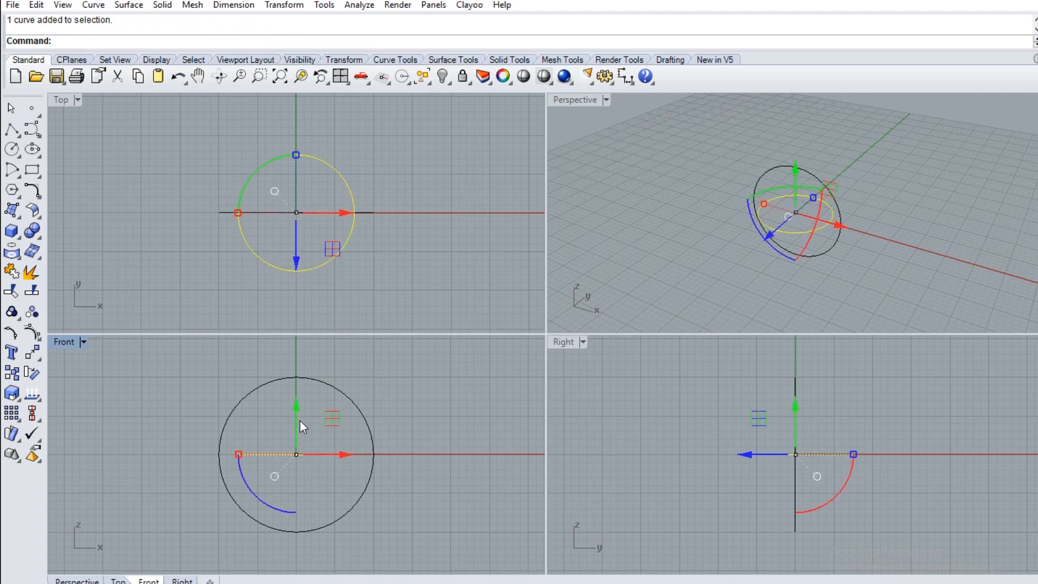
pyautogui.scroll(-5, 304, 405)
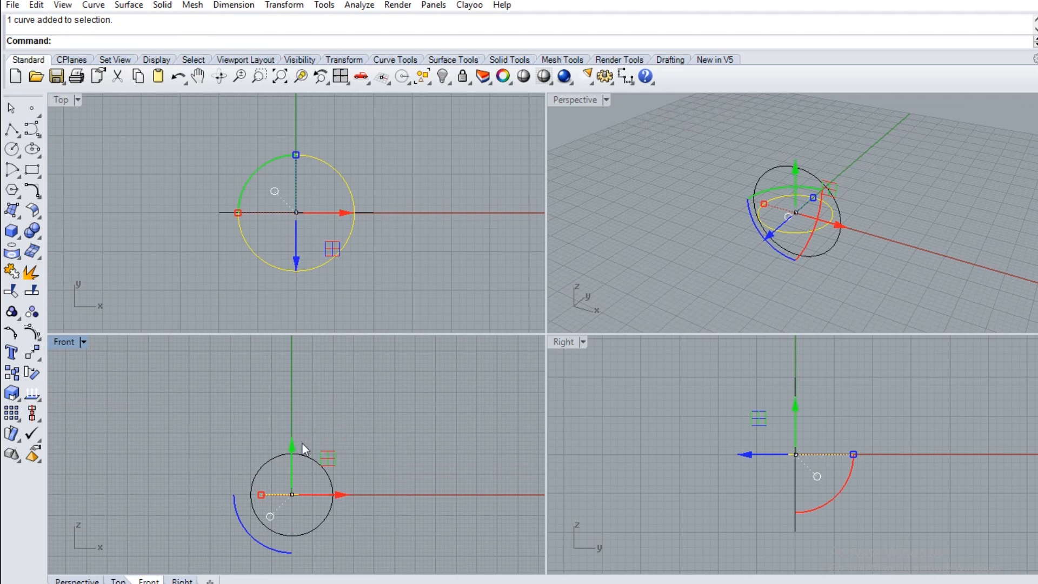
pyautogui.moveTo(290, 442); pyautogui.dragTo(306, 390)
pyautogui.click(394, 411)
pyautogui.scroll(-4, 394, 411)
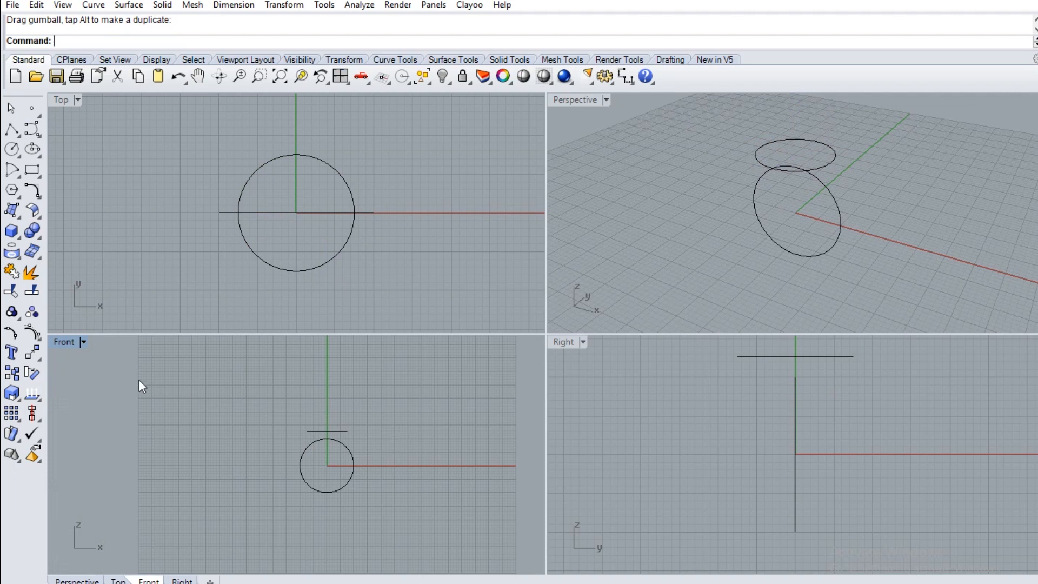
# Draw a lower half-ring arc in the Front view, with endpoints on the X axis just outside the 20-diameter circle and passing slightly below it
pyautogui.doubleClick(61, 346)
pyautogui.moveTo(742, 455); pyautogui.dragTo(628, 432, button='right')
pyautogui.scroll(4, 593, 440)
pyautogui.scroll(-4, 593, 439)
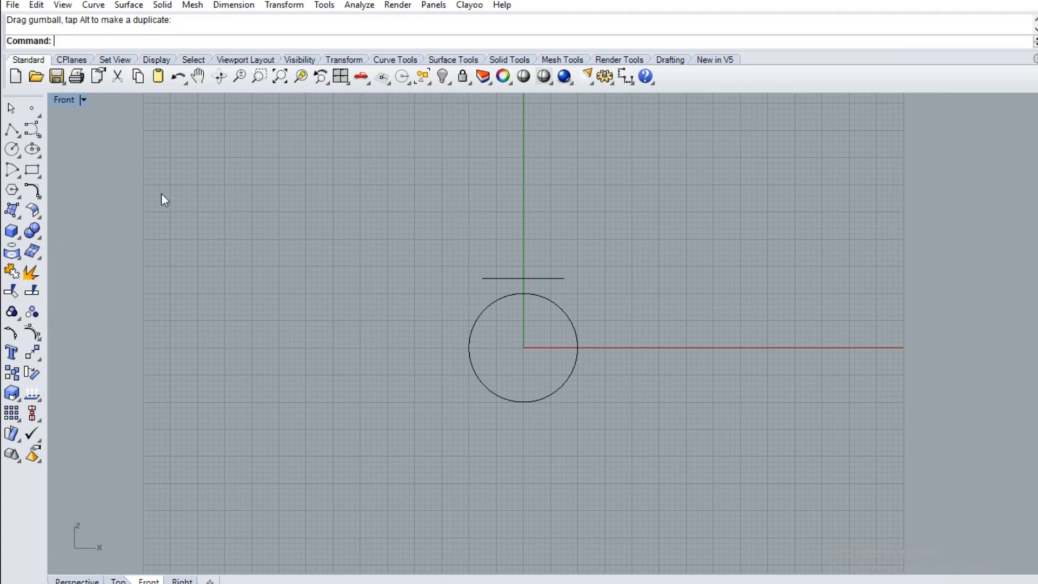
pyautogui.scroll(2, 608, 359)
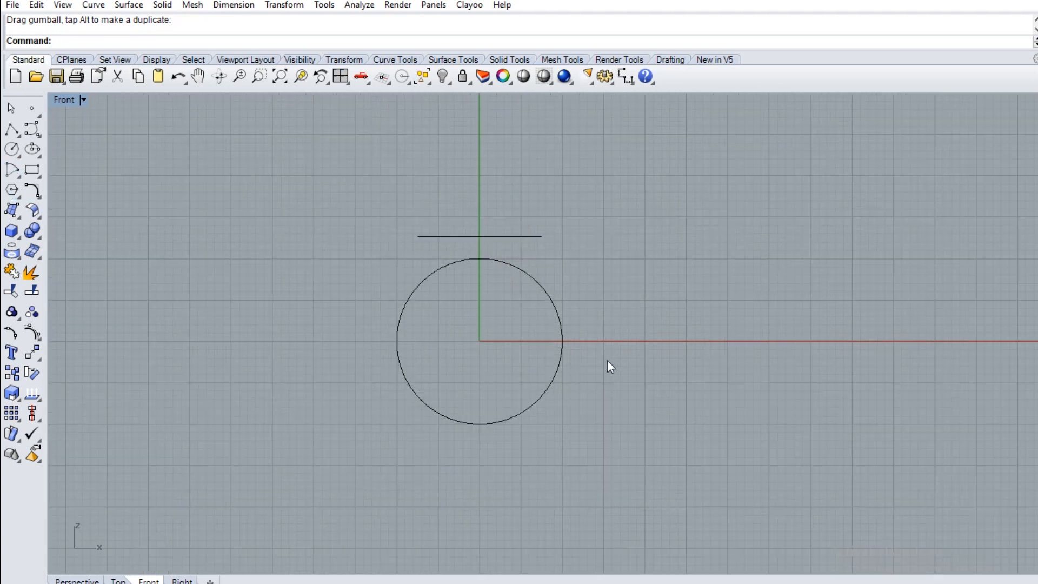
pyautogui.click(18, 176)
pyautogui.click(54, 177)
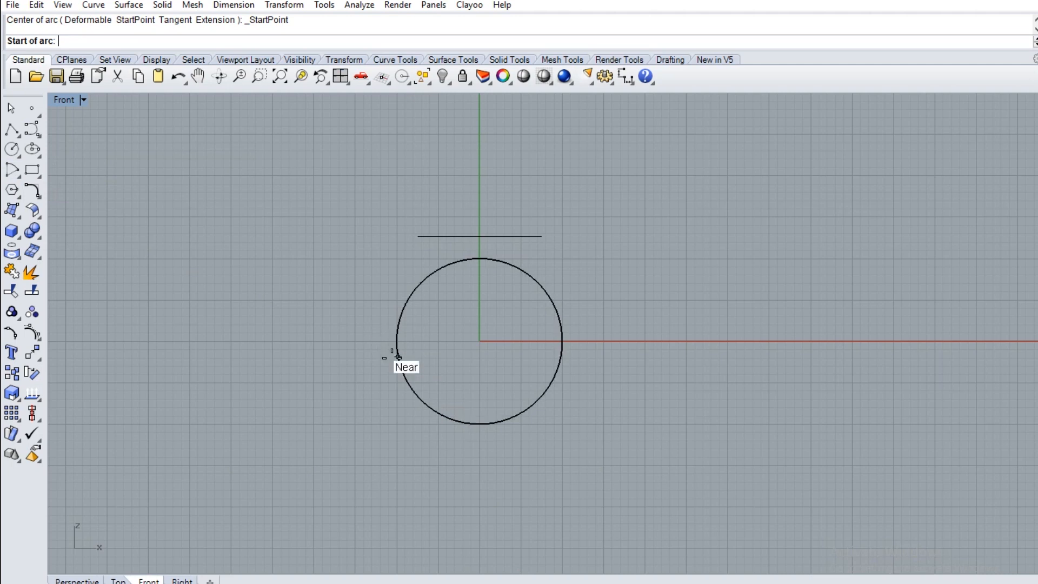
pyautogui.click(380, 342)
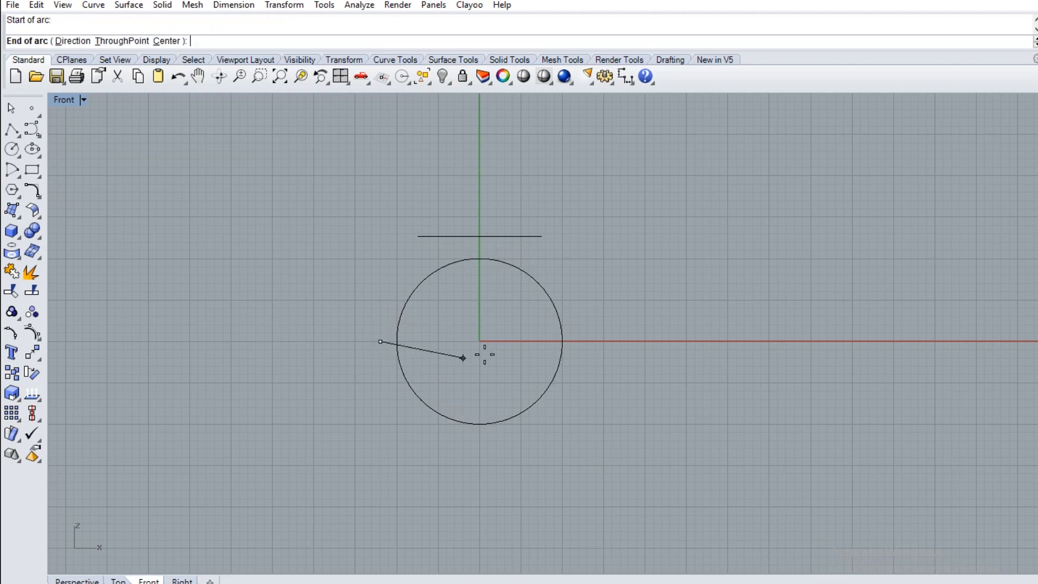
pyautogui.click(579, 342)
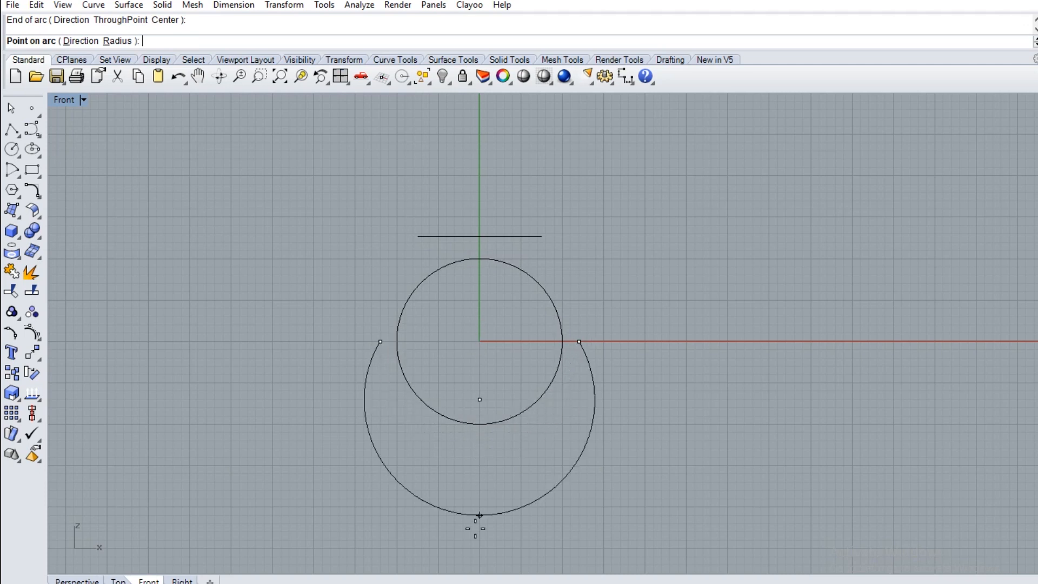
pyautogui.scroll(5, 483, 435)
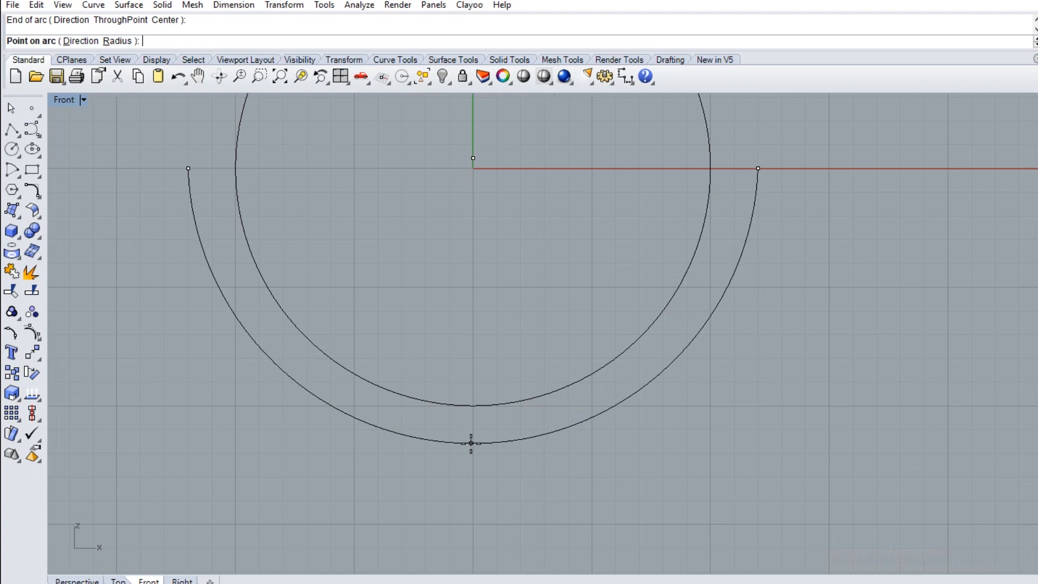
pyautogui.click(471, 443)
pyautogui.scroll(-5, 472, 444)
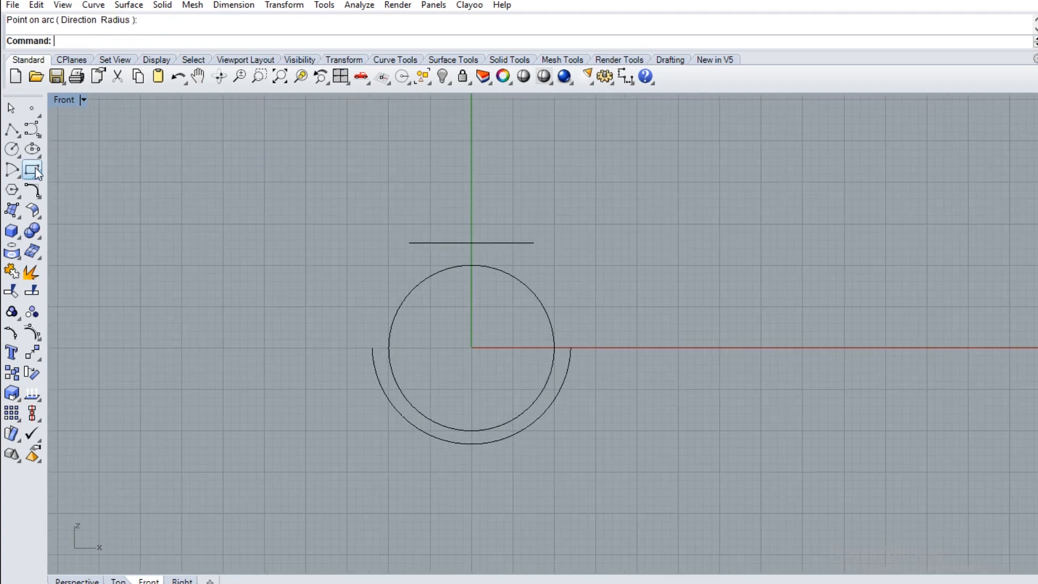
# Draw a slightly bulging side arc from the lower arc's left end to the left quadrant of the raised circle
pyautogui.click(12, 172)
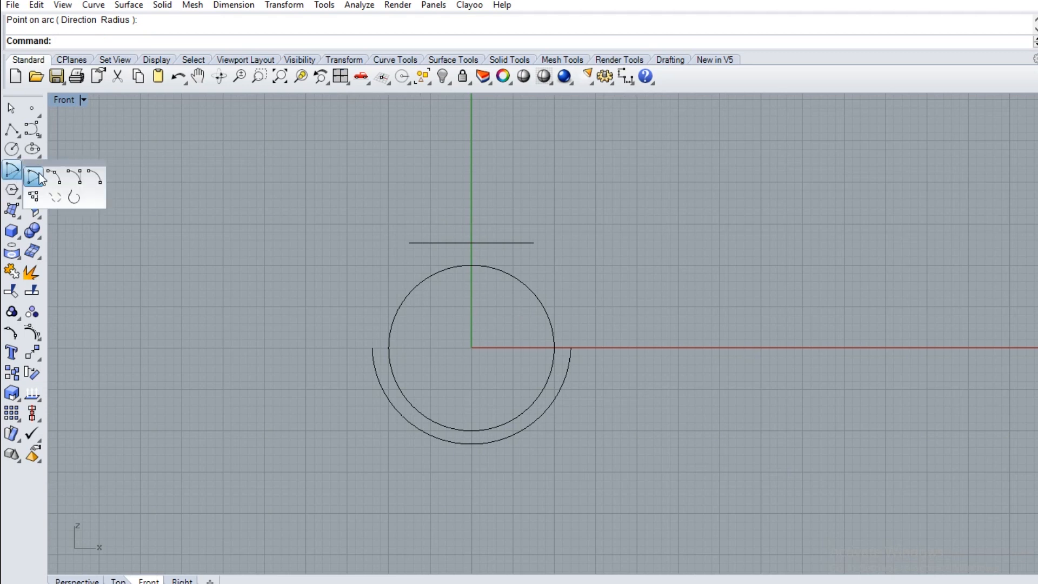
pyautogui.click(53, 176)
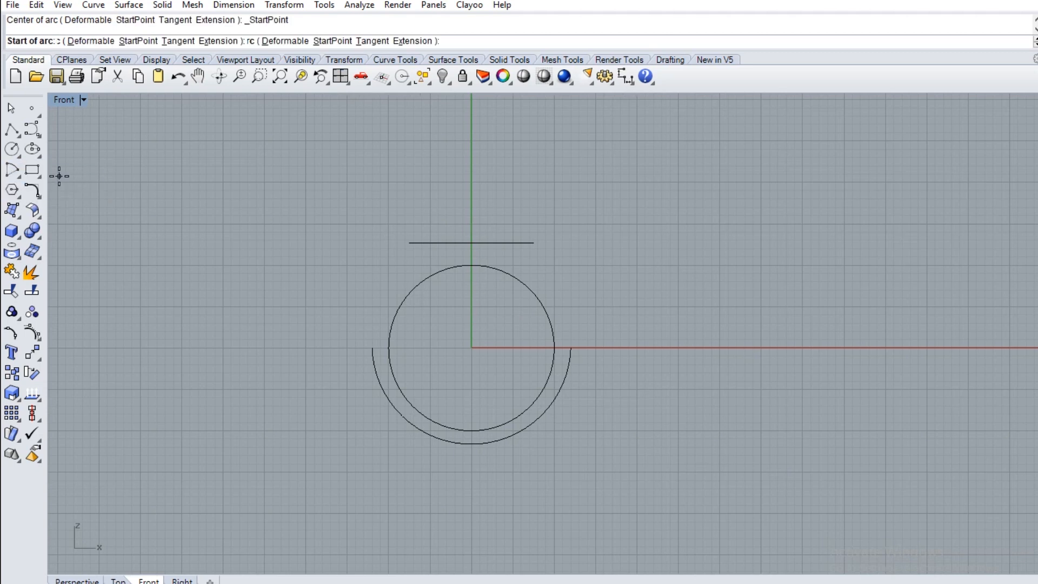
pyautogui.click(372, 347)
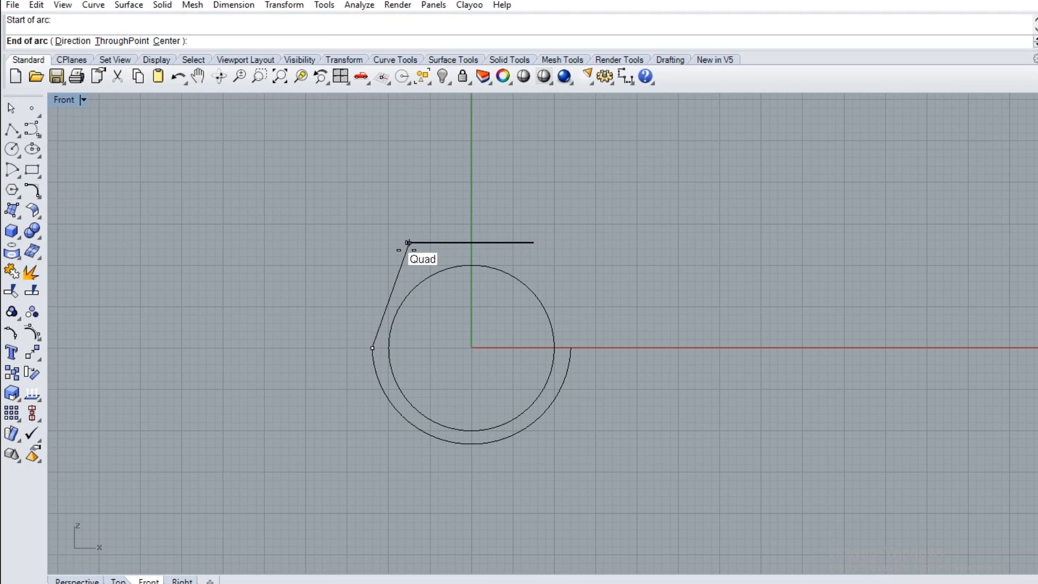
pyautogui.click(408, 243)
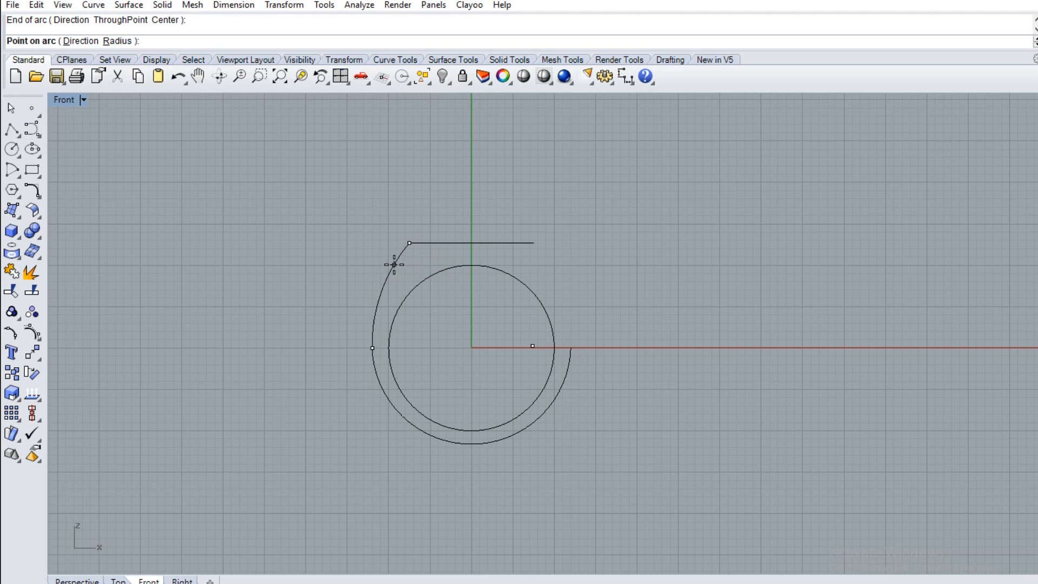
pyautogui.click(395, 265)
# Mirror the left side arc across the vertical axis through the origin, keeping the original
pyautogui.click(378, 299)
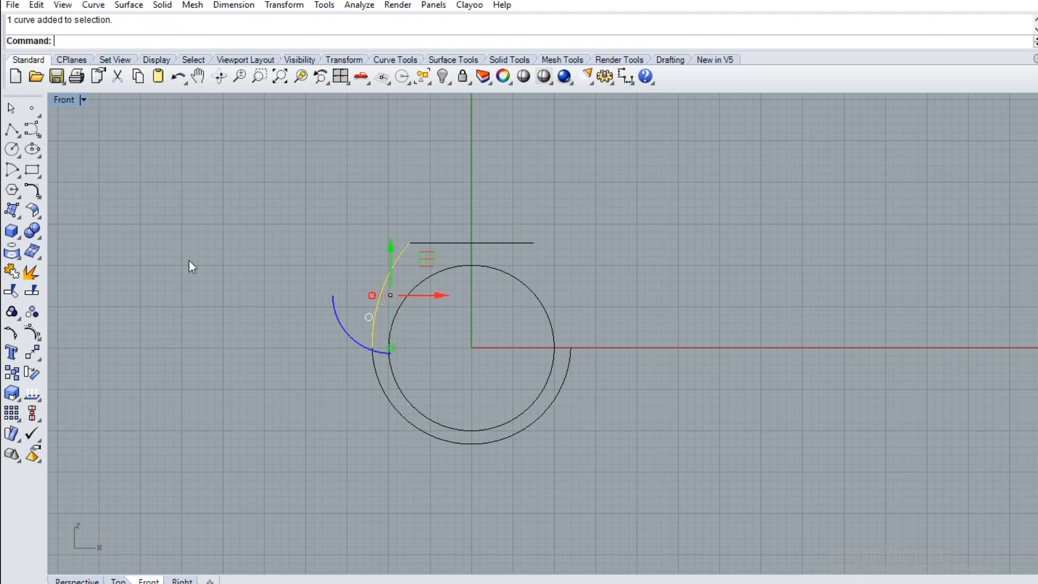
pyautogui.click(37, 360)
pyautogui.click(156, 360)
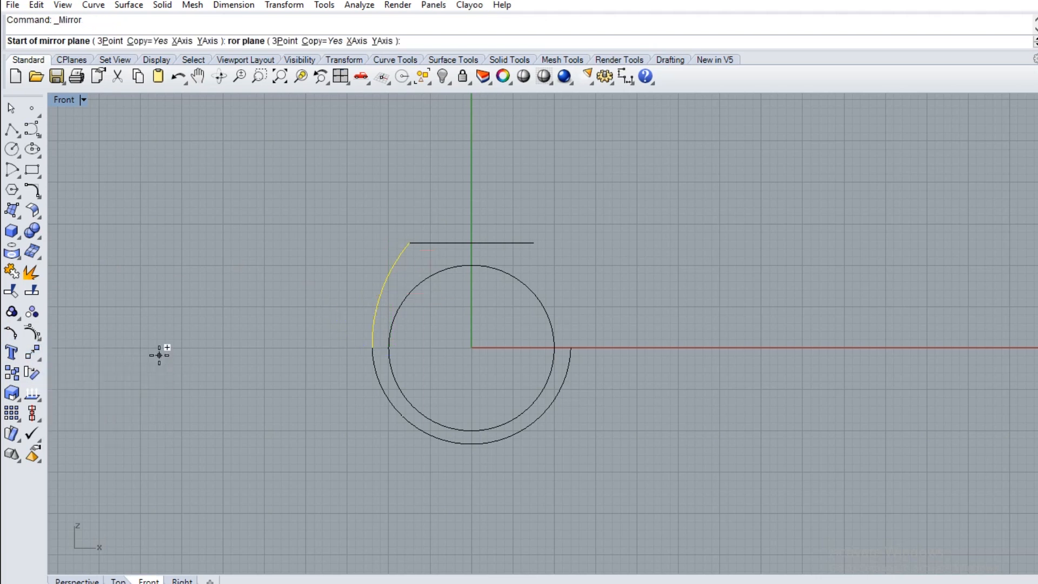
pyautogui.write('0')
pyautogui.press('Return')
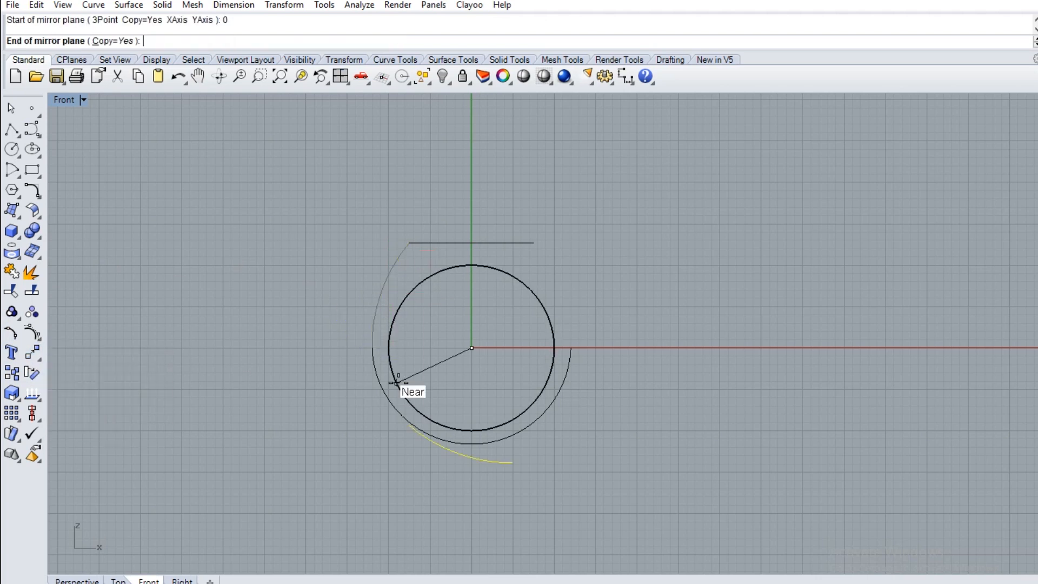
pyautogui.click(481, 208)
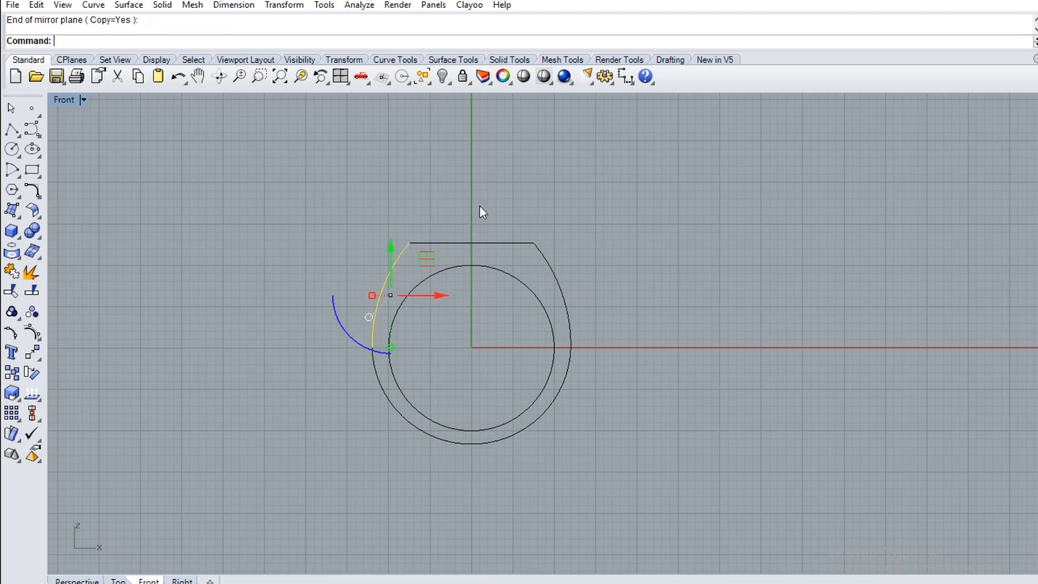
# Join the two side arcs and the lower arc into one open curve and return to the four-view layout
pyautogui.keyDown('shift'); pyautogui.click(567, 299); pyautogui.keyUp('shift')
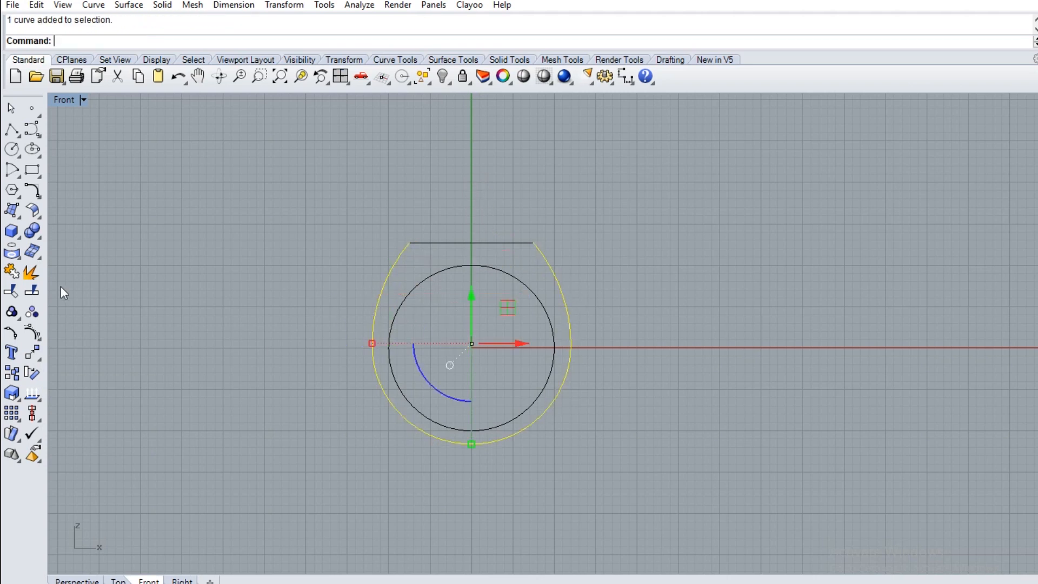
pyautogui.click(11, 291)
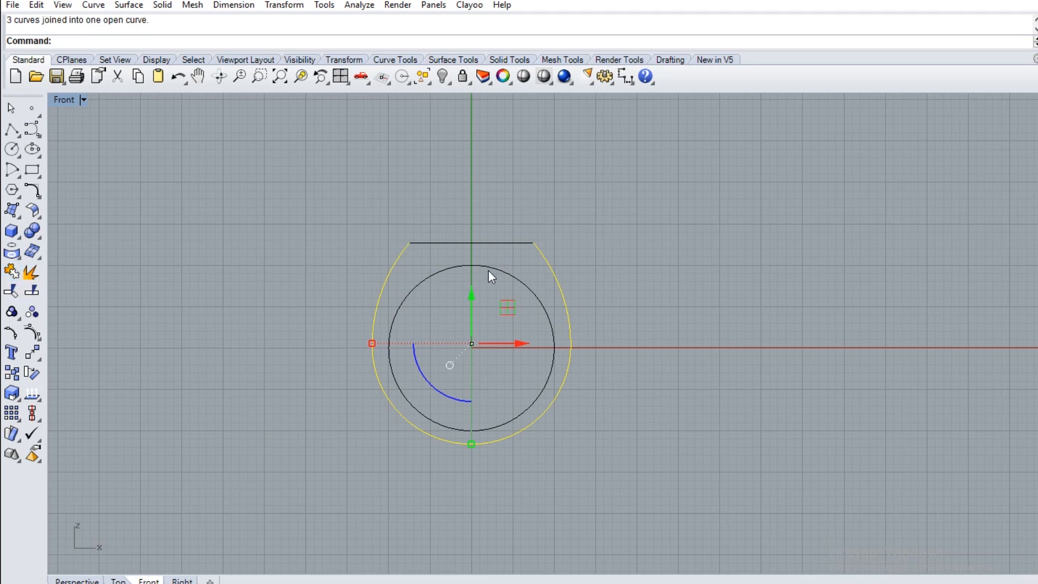
pyautogui.doubleClick(64, 101)
pyautogui.moveTo(699, 218); pyautogui.dragTo(752, 192, button='right')
pyautogui.click(698, 244)
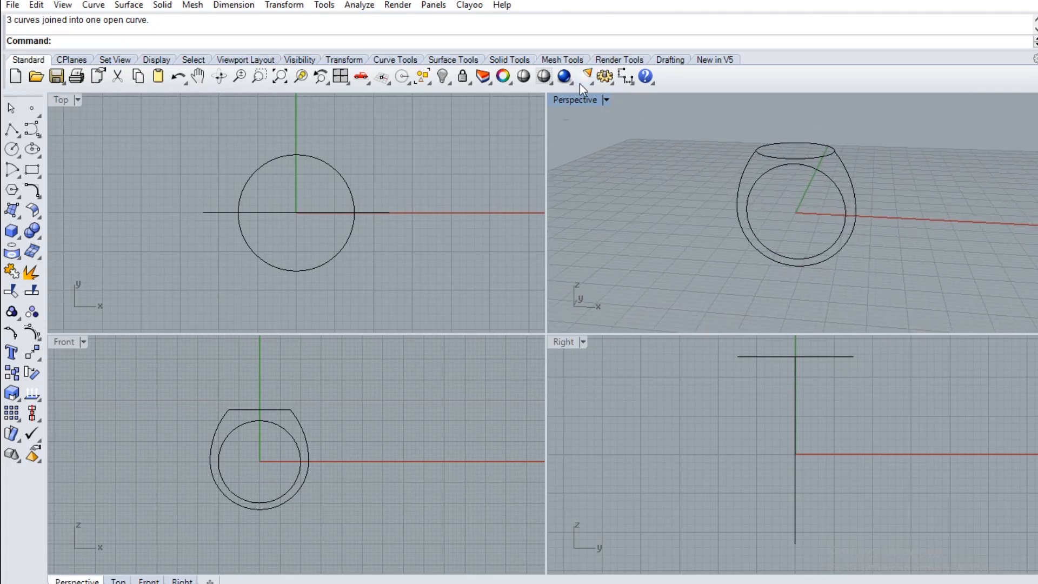
pyautogui.doubleClick(579, 101)
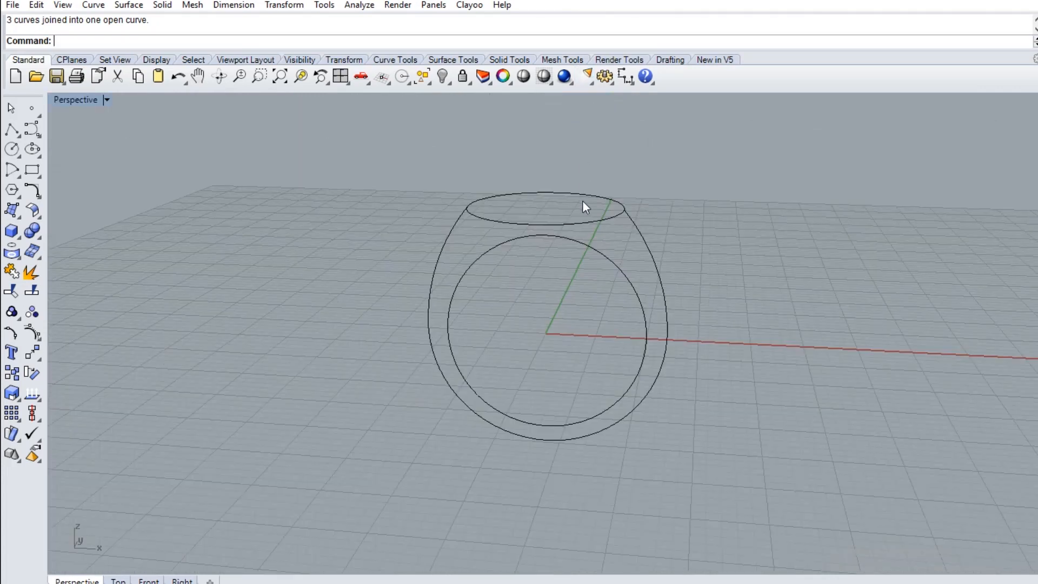
pyautogui.moveTo(573, 303); pyautogui.dragTo(550, 318, button='right')
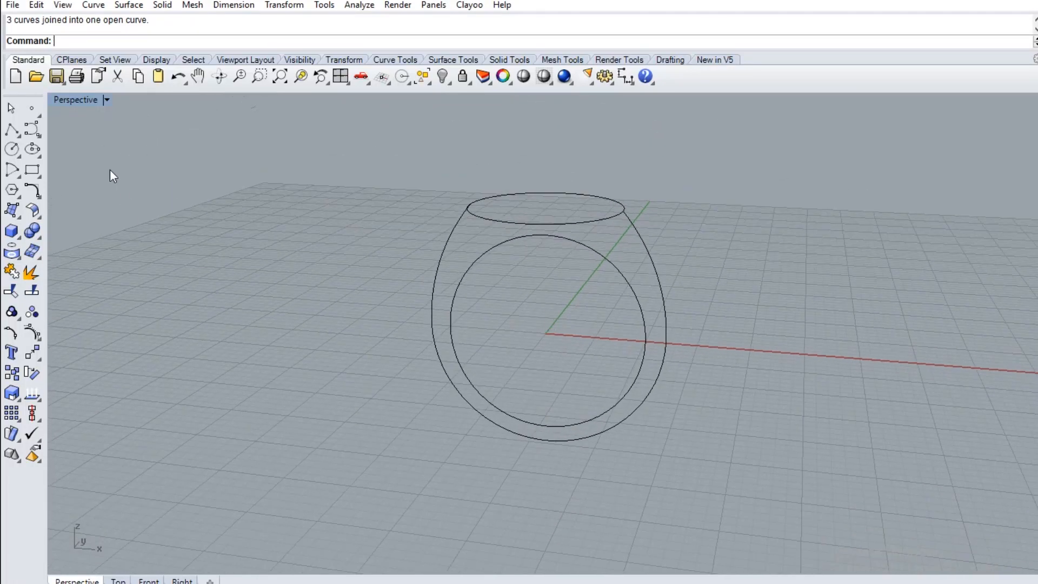
pyautogui.doubleClick(81, 100)
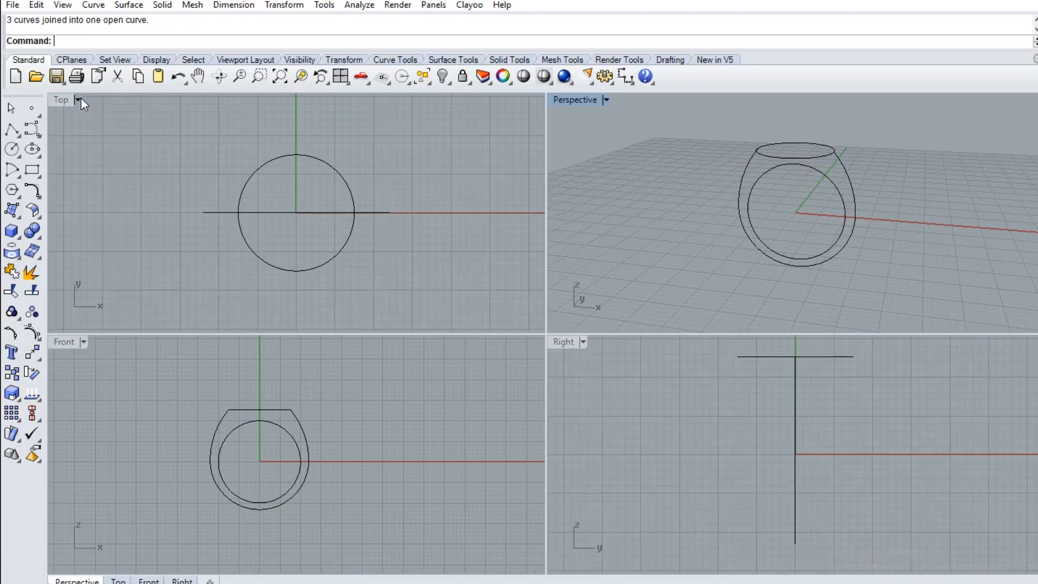
# Draw a short vertical polyline upward from the raised circle's front quadrant, using the Front view
pyautogui.click(11, 129)
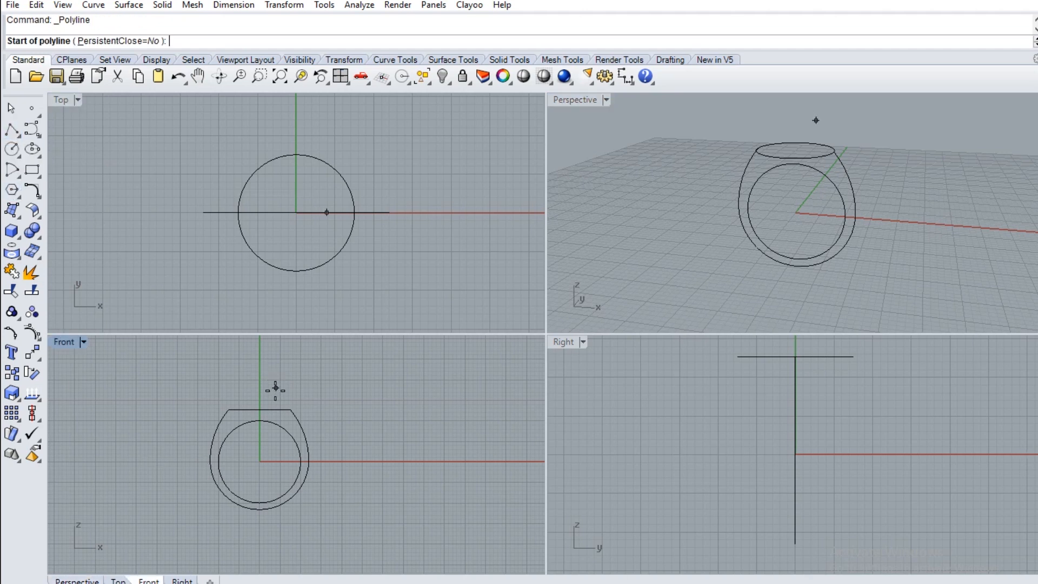
pyautogui.click(262, 408)
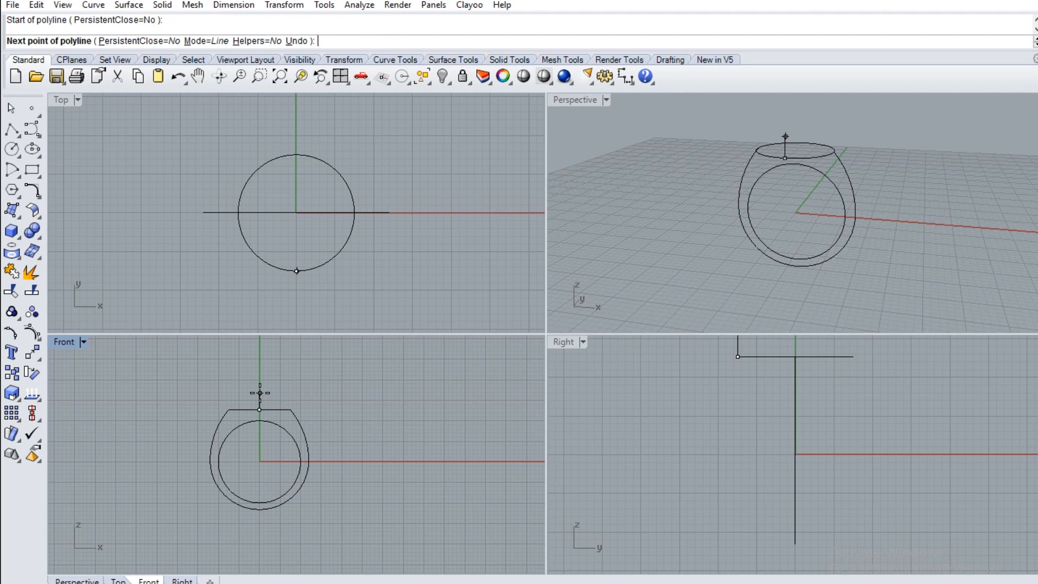
pyautogui.click(260, 393)
pyautogui.press('Return')
pyautogui.press('Return')
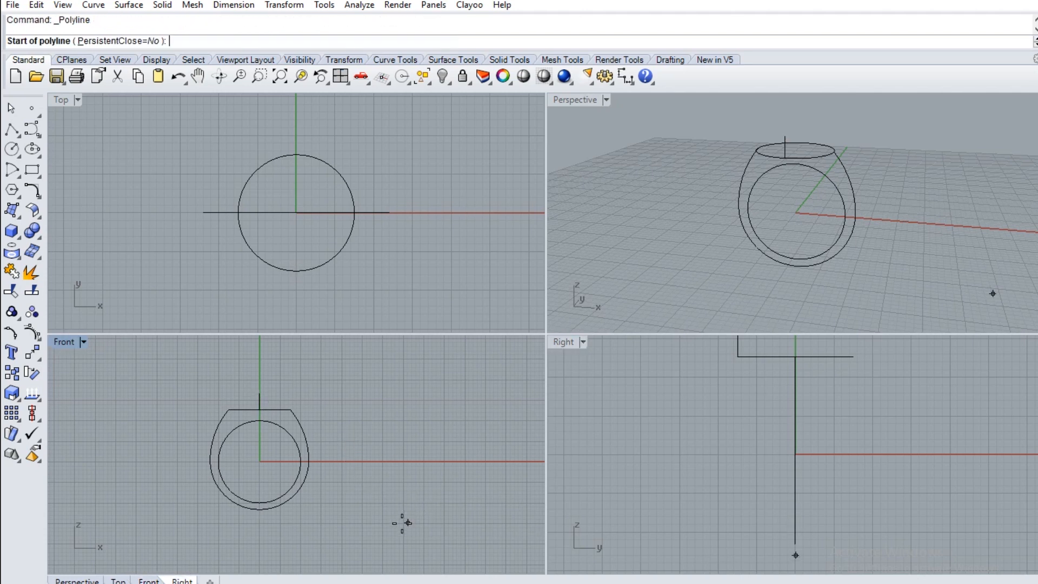
# Draw a short horizontal polyline from the outer ring curve's lowest point along positive Y in the Right view
pyautogui.click(259, 510)
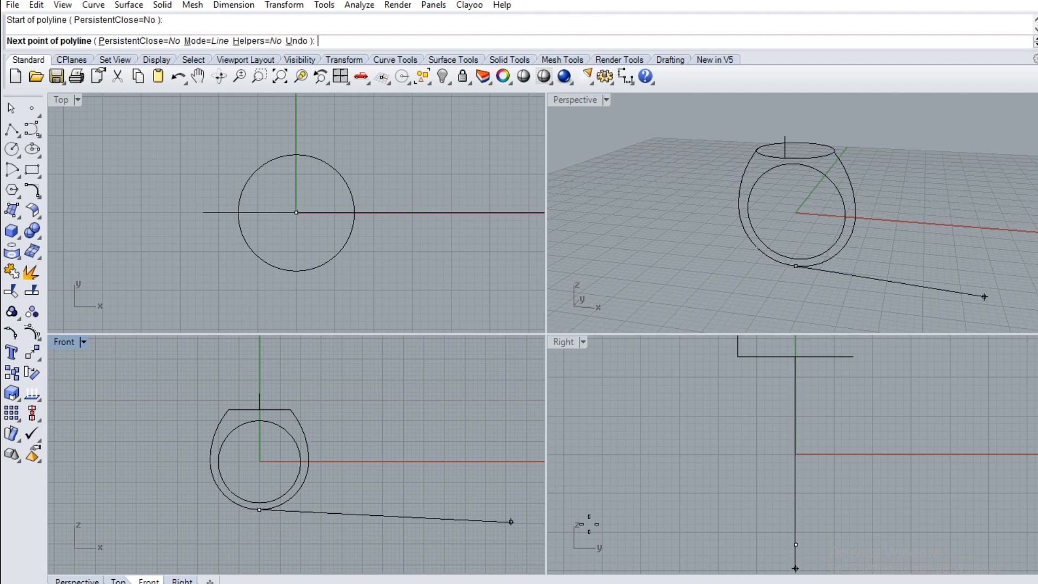
pyautogui.click(819, 545)
pyautogui.press('Return')
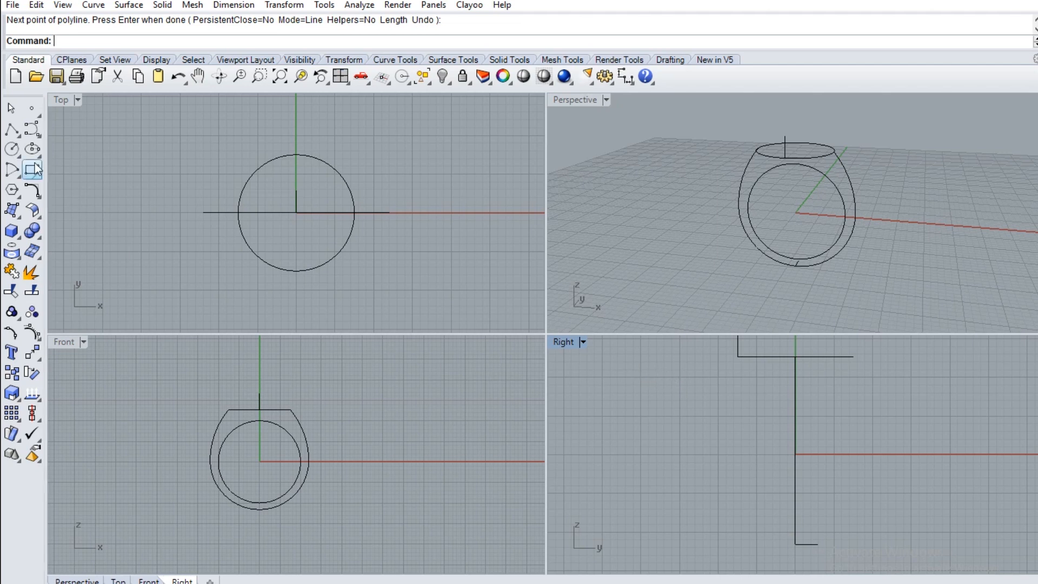
# Create an adjustable blend between the two short lines, with curvature at the upper end and tangency at the lower, pulling the lowest control point inward
pyautogui.click(36, 195)
pyautogui.click(136, 200)
pyautogui.click(739, 348)
pyautogui.click(803, 544)
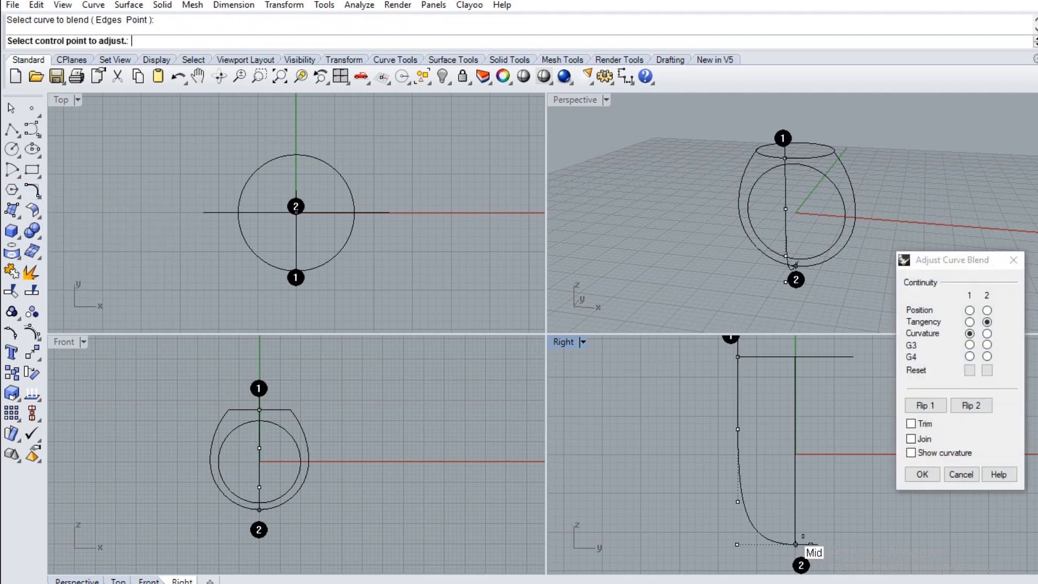
pyautogui.click(737, 544)
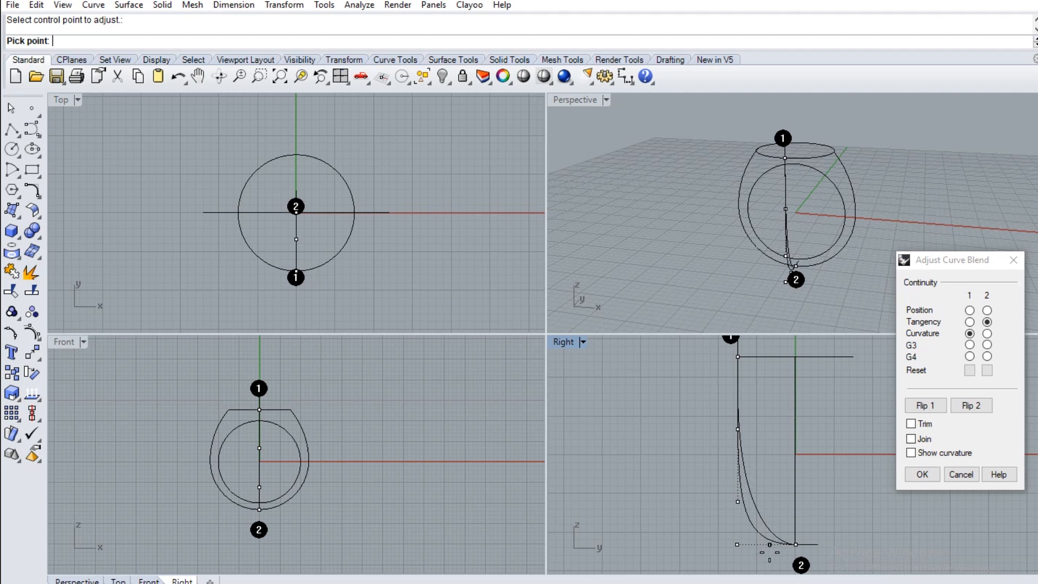
pyautogui.click(770, 553)
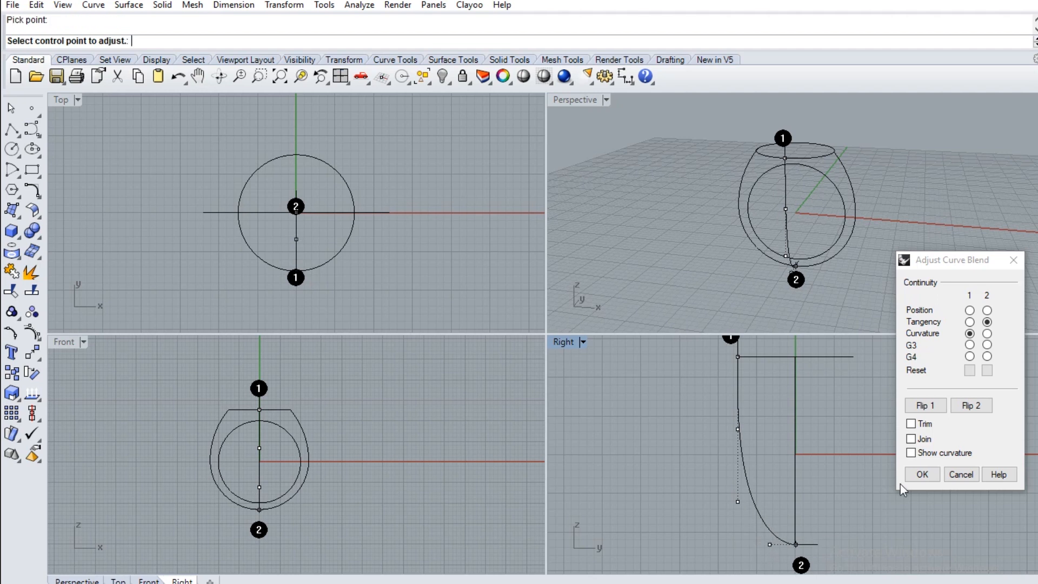
pyautogui.click(923, 475)
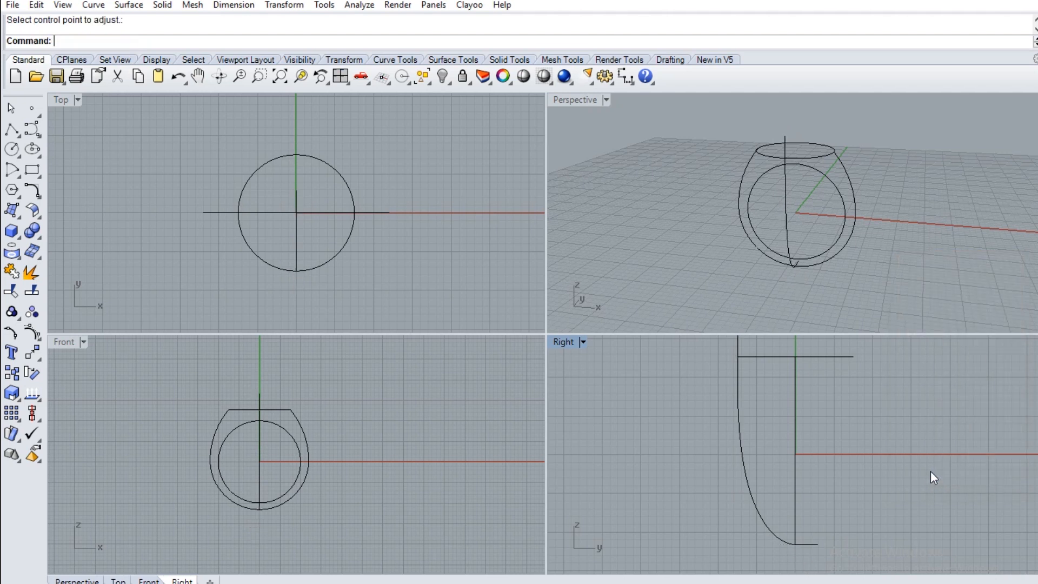
# Draw an arc between the outer ring curve's two side extremes in the Front view, passing through a point on the blend curve
pyautogui.scroll(-2, 882, 460)
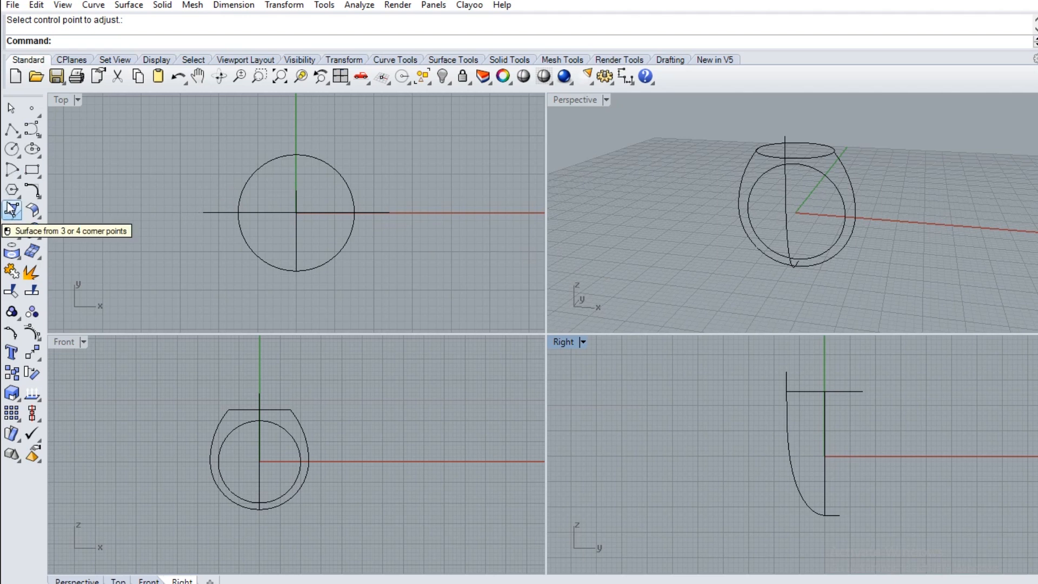
pyautogui.click(13, 172)
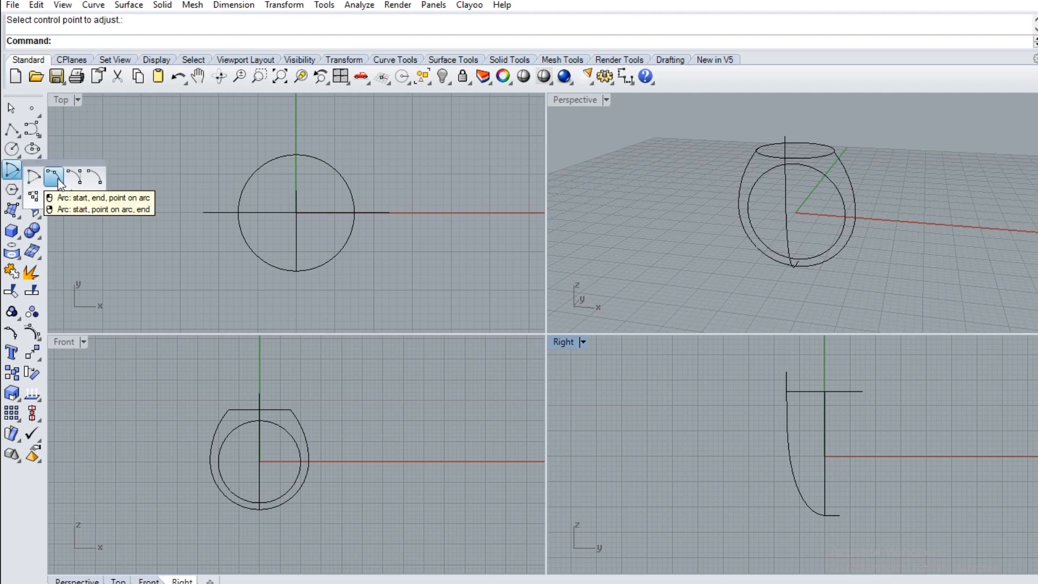
pyautogui.click(60, 189)
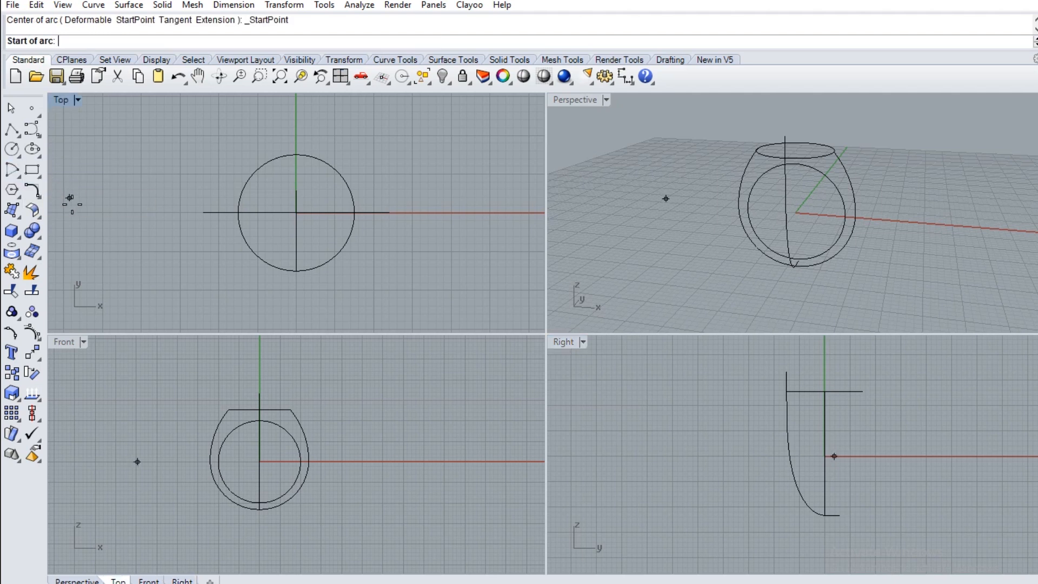
pyautogui.click(209, 460)
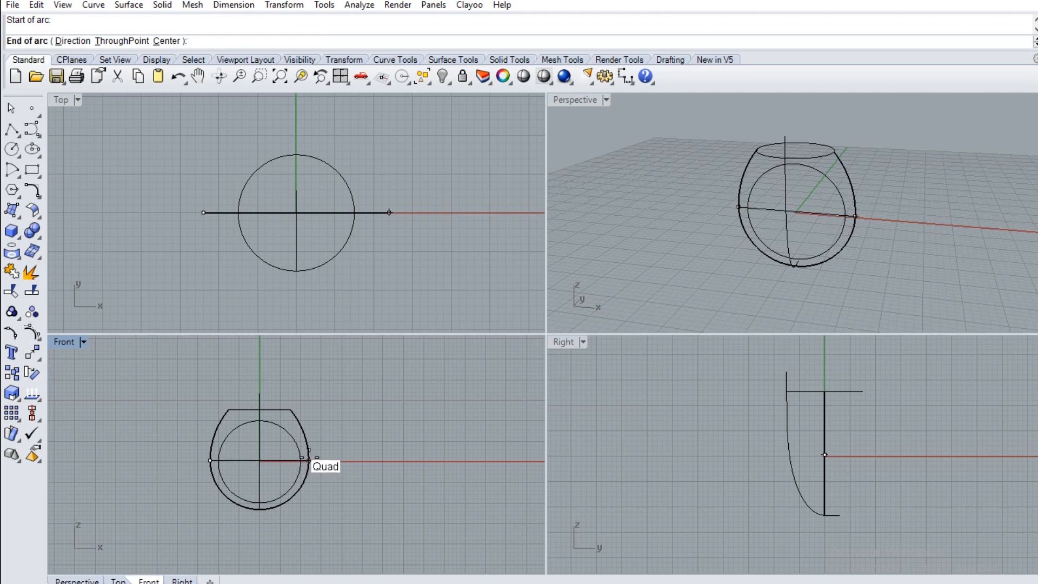
pyautogui.click(309, 460)
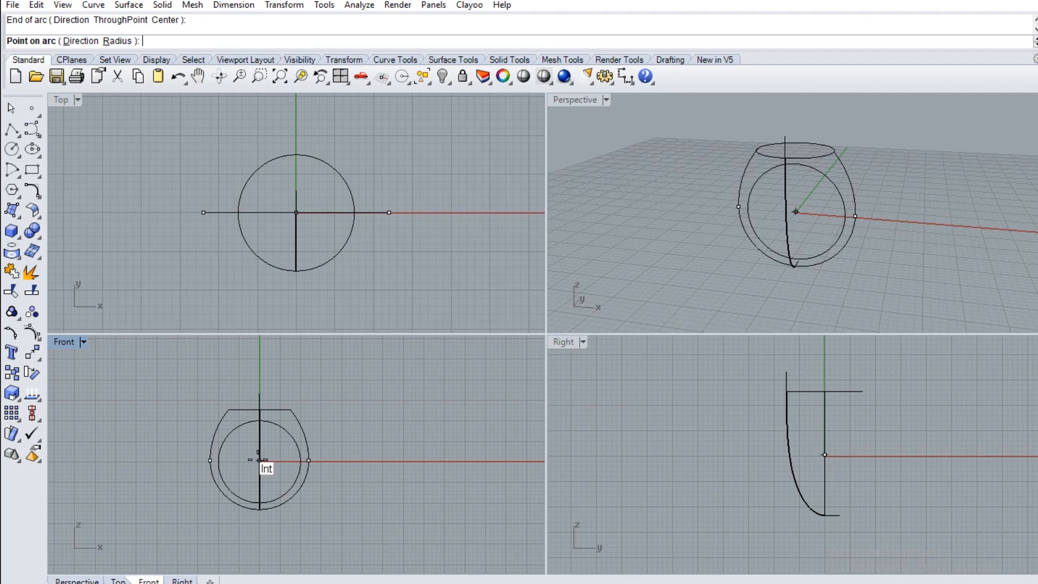
pyautogui.scroll(5, 259, 457)
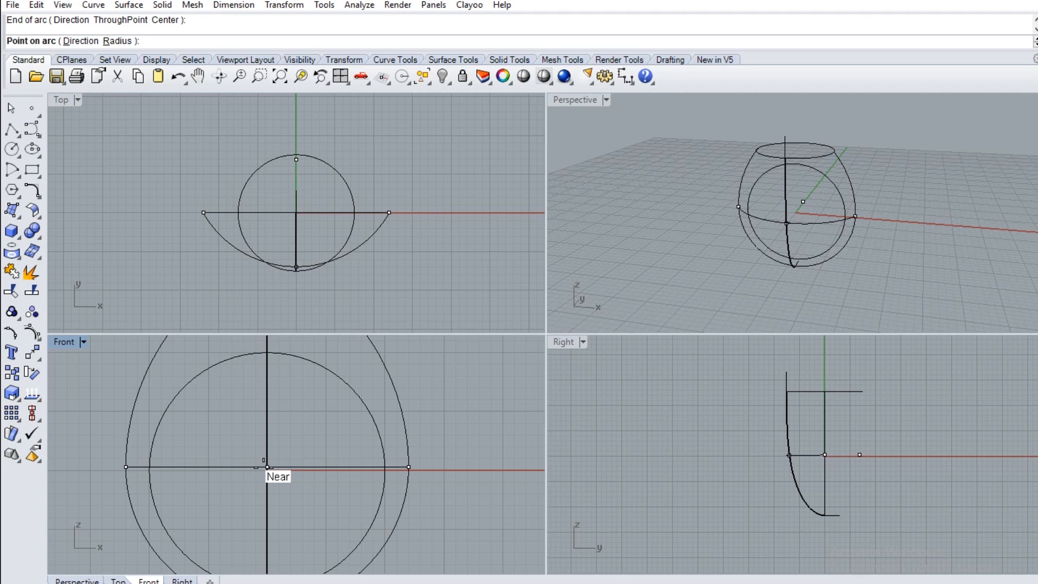
pyautogui.click(266, 467)
pyautogui.scroll(-3, 264, 467)
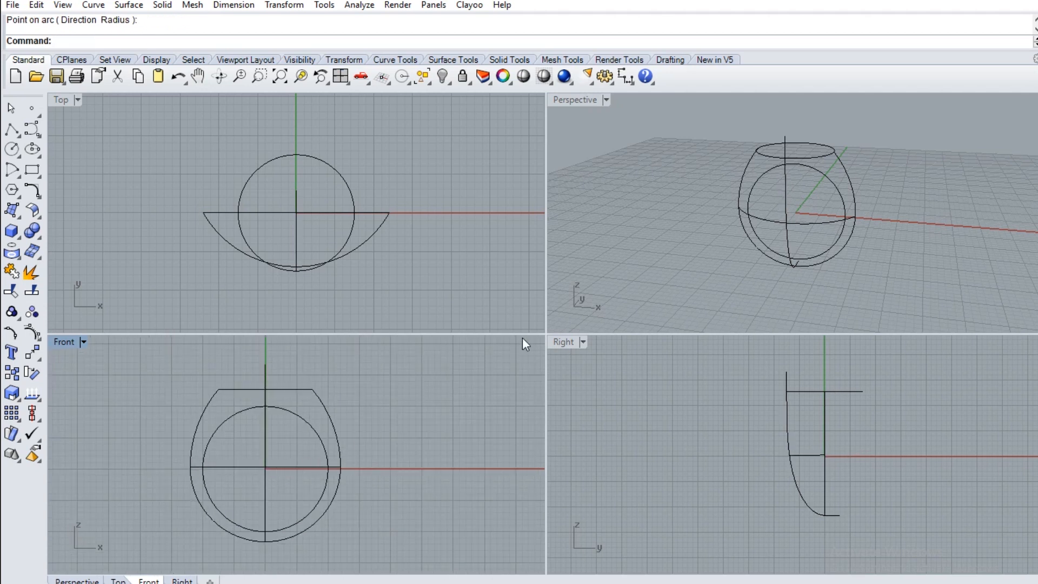
# Scale the arc's three middle control points outward along X in the Top view until the outer two roughly align with its ends
pyautogui.click(361, 244)
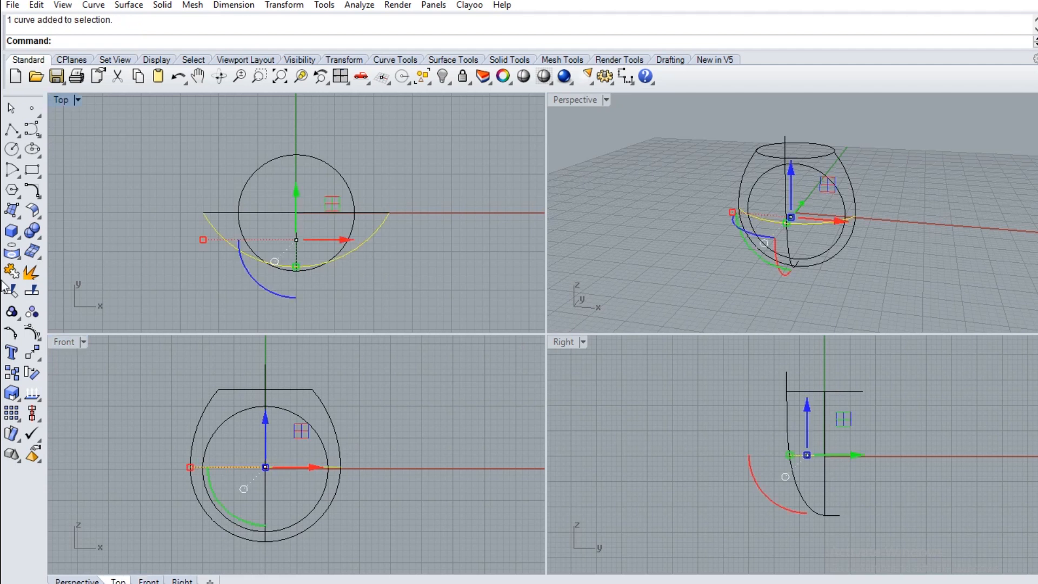
pyautogui.click(32, 332)
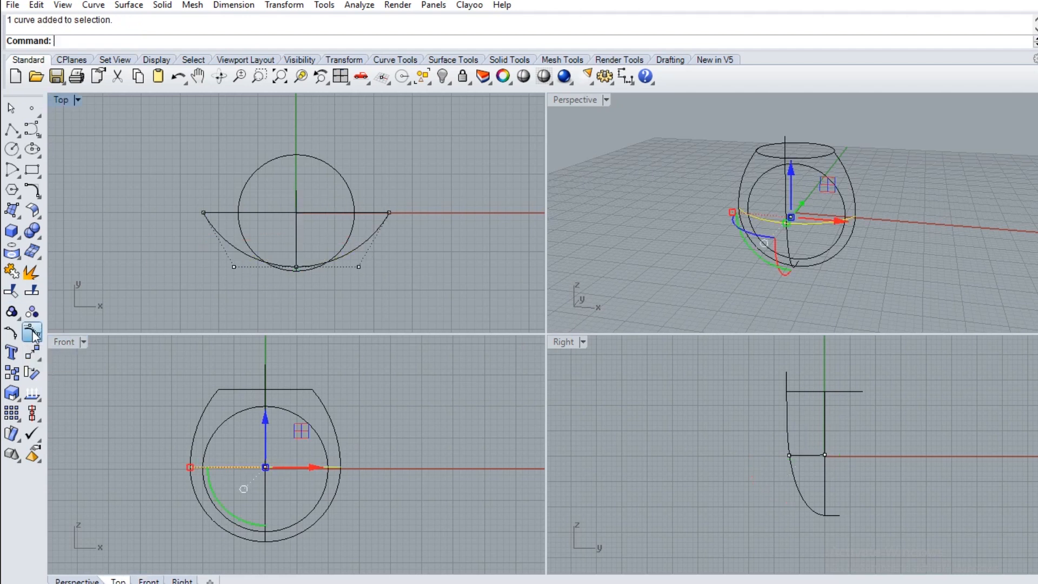
pyautogui.moveTo(221, 266); pyautogui.dragTo(397, 306)
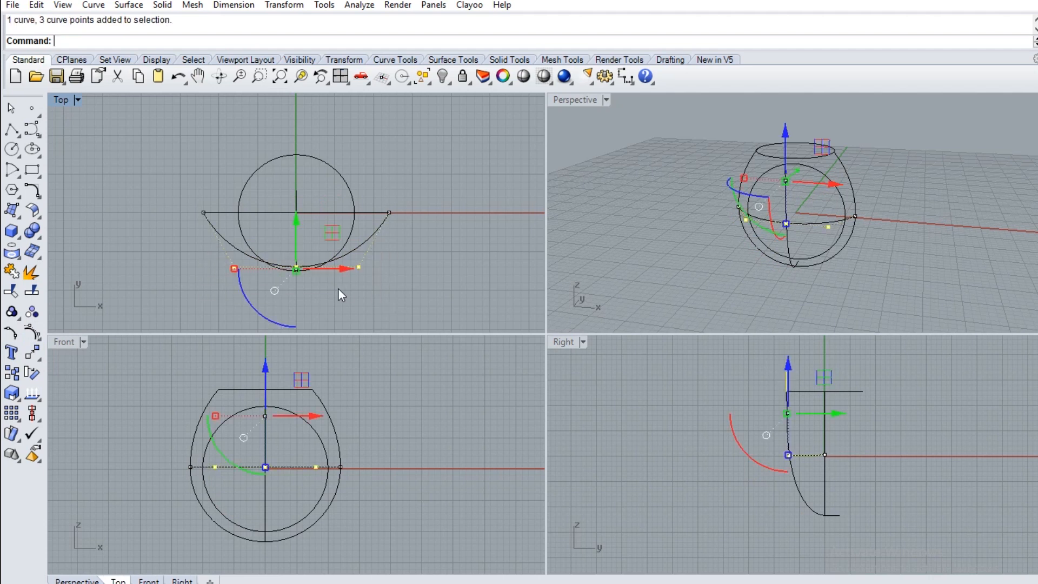
pyautogui.click(233, 268)
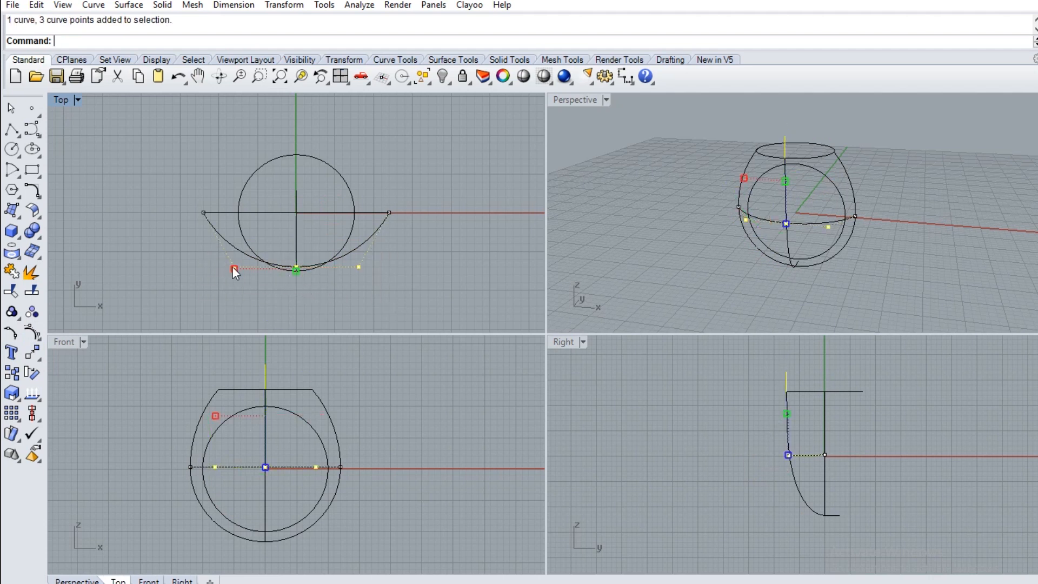
pyautogui.click(241, 293)
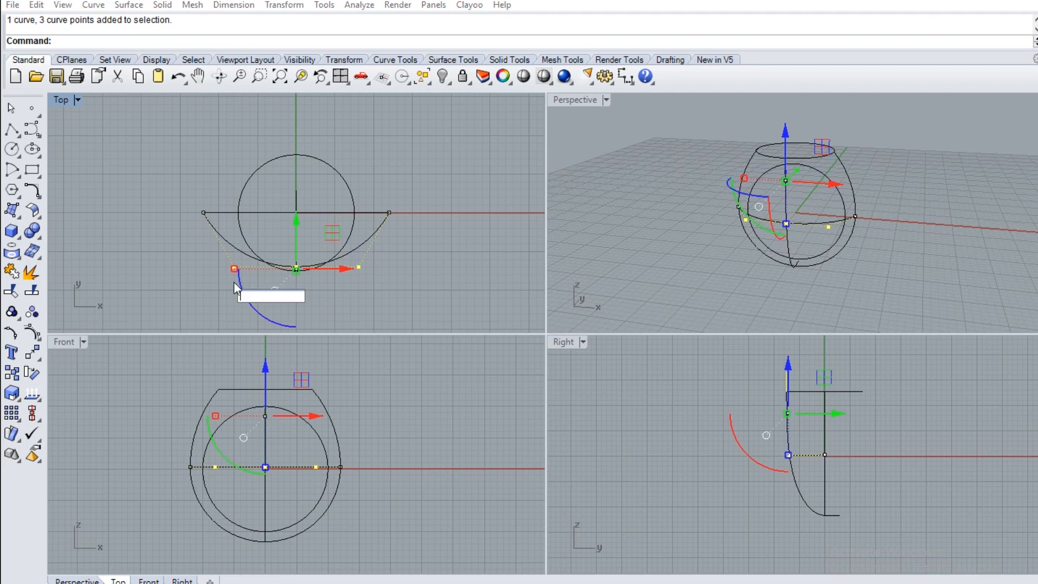
pyautogui.keyDown('shift'); pyautogui.moveTo(234, 269); pyautogui.dragTo(204, 271); pyautogui.keyUp('shift')
pyautogui.press('Escape')
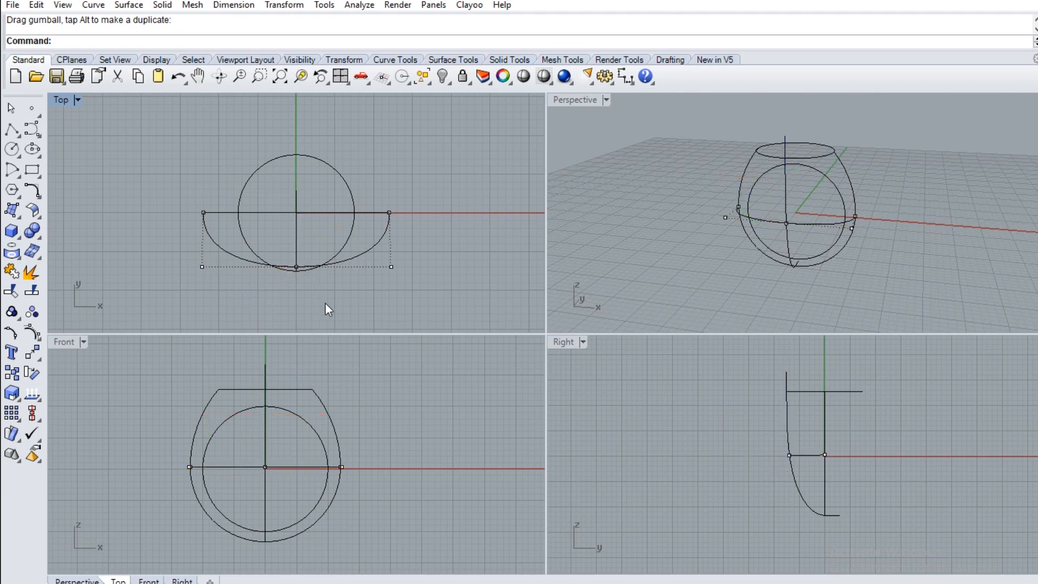
pyautogui.press('Escape')
pyautogui.click(377, 239)
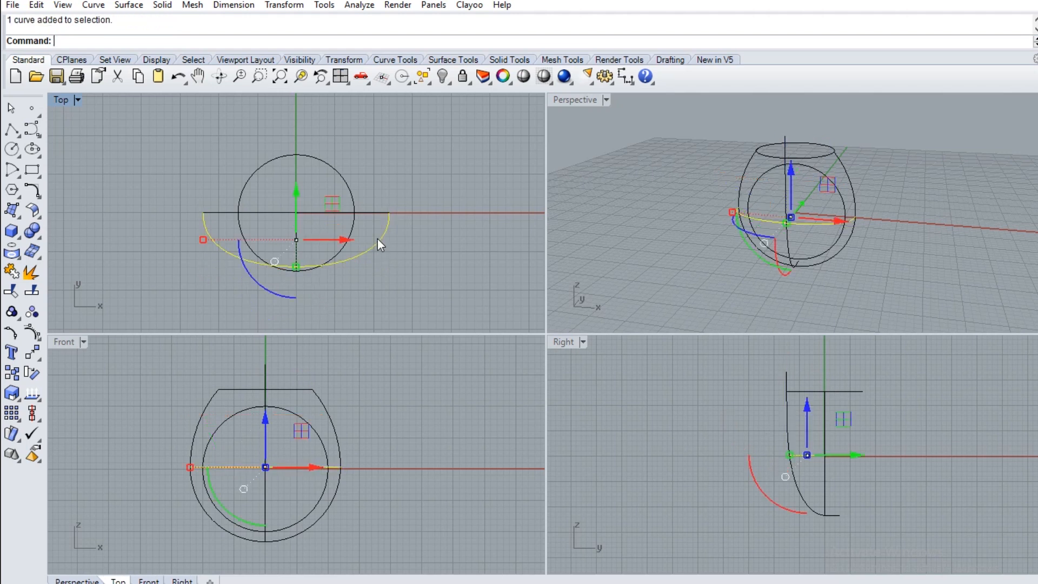
pyautogui.press('Escape')
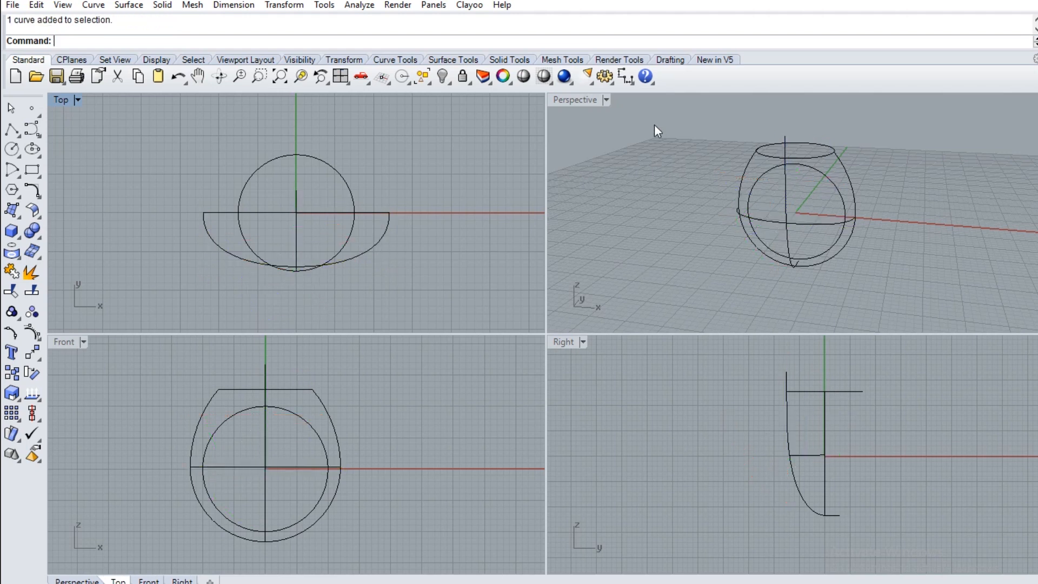
# Split the outer ring curve into two side halves in the Perspective view, using the blend curve as cutter, and check both pieces
pyautogui.doubleClick(557, 99)
pyautogui.moveTo(565, 295); pyautogui.dragTo(655, 385, button='right')
pyautogui.click(645, 402)
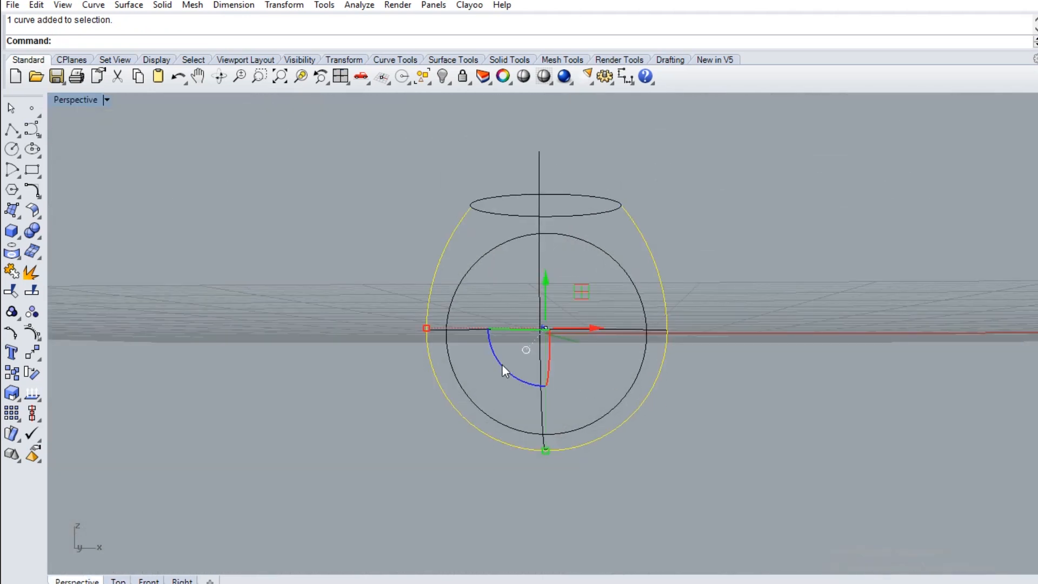
pyautogui.click(28, 296)
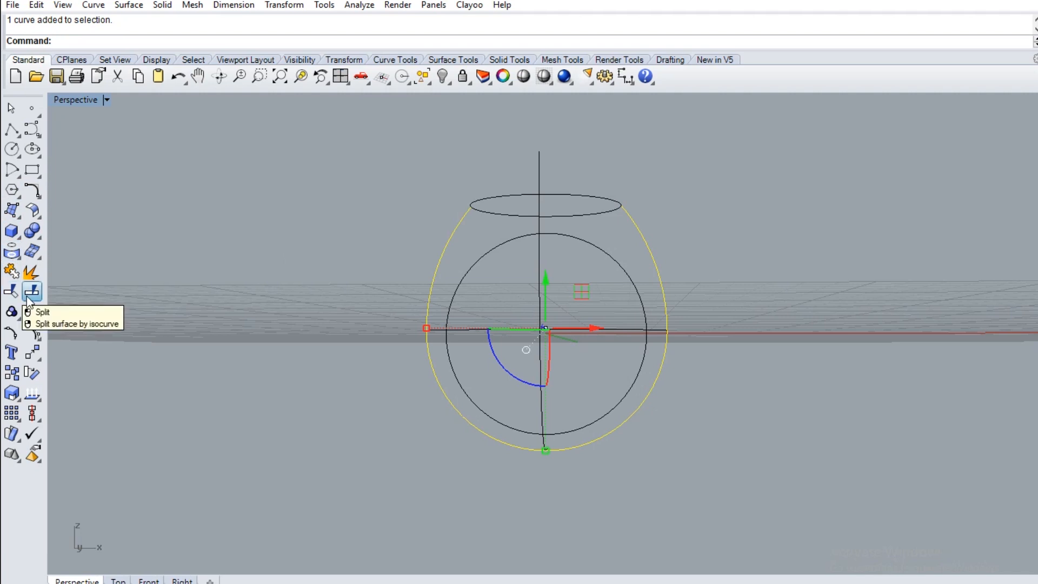
pyautogui.click(538, 297)
pyautogui.press('Return')
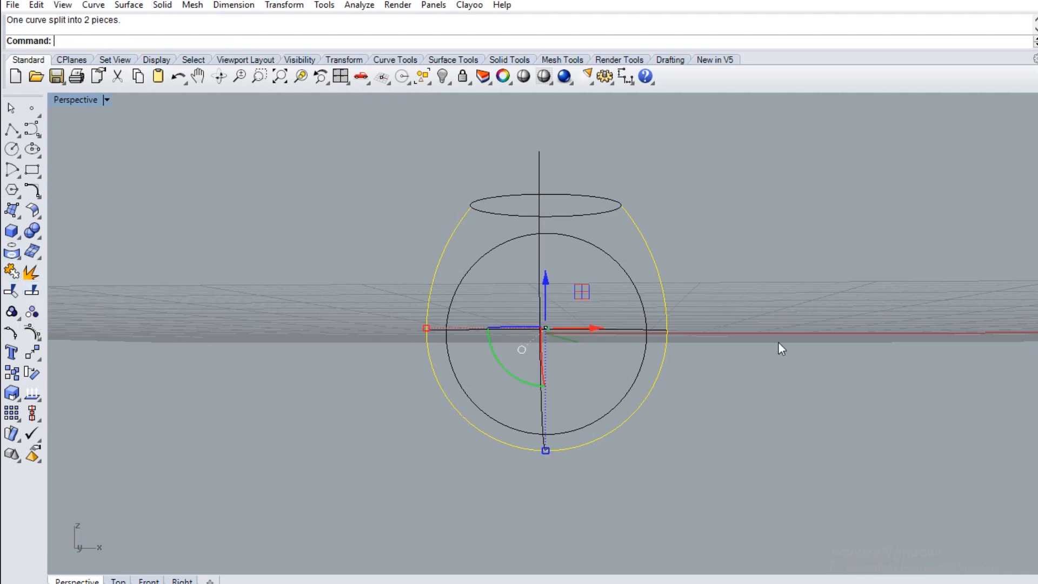
pyautogui.moveTo(777, 341); pyautogui.dragTo(769, 387, button='right')
pyautogui.click(664, 301)
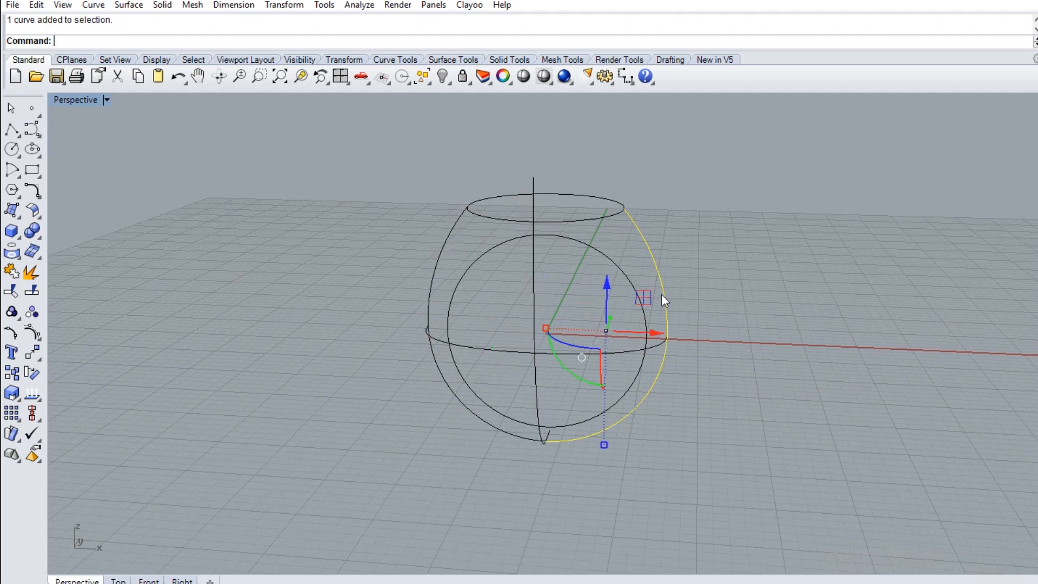
pyautogui.click(431, 284)
pyautogui.click(389, 278)
pyautogui.moveTo(396, 257); pyautogui.dragTo(412, 300, button='right')
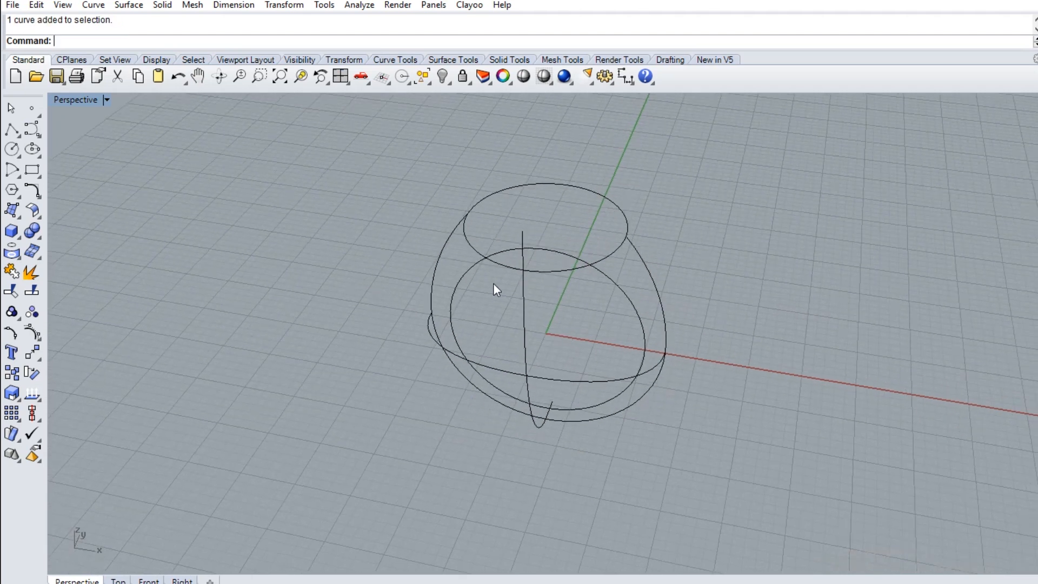
# Split the raised top circle into front and back halves, using the outer ring side curves as cutters, and check both pieces
pyautogui.click(553, 270)
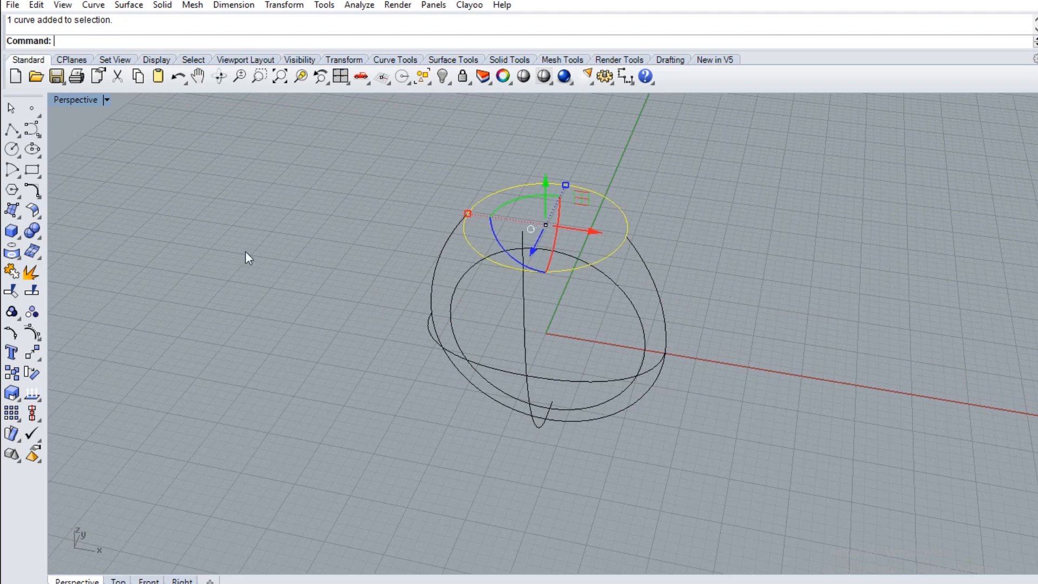
pyautogui.click(32, 292)
pyautogui.click(647, 269)
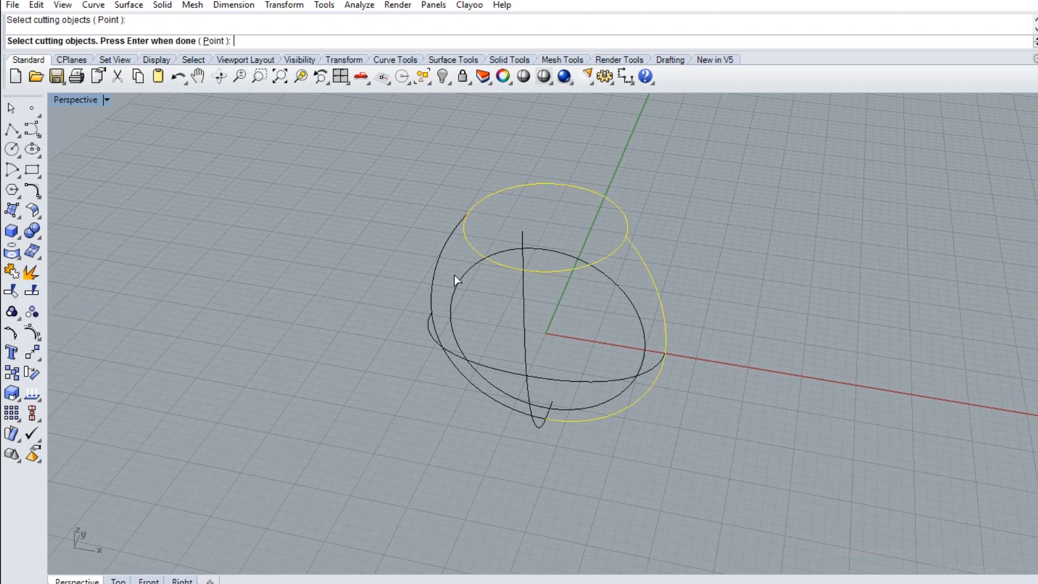
pyautogui.press('Return')
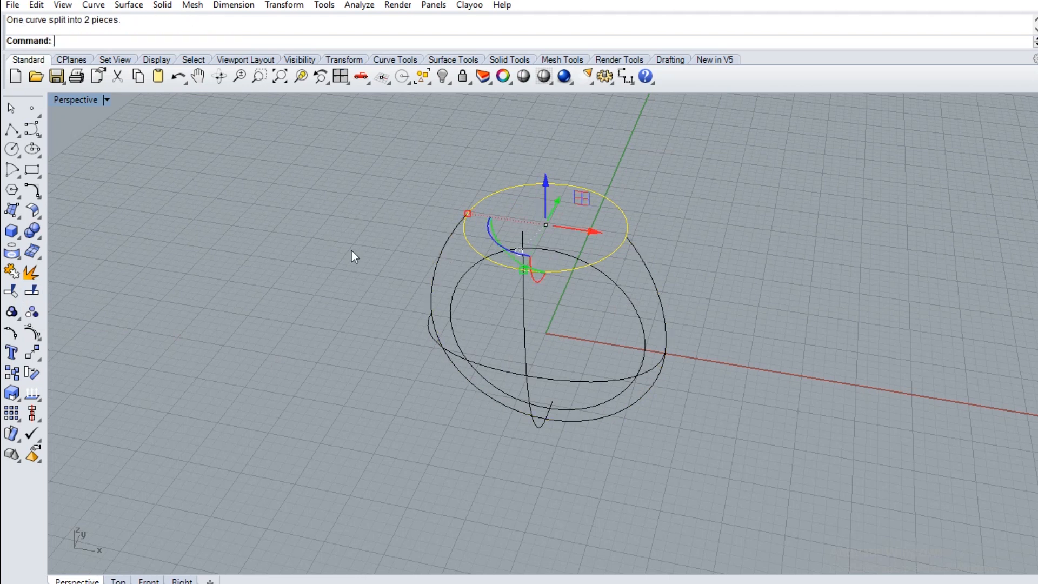
pyautogui.click(480, 249)
pyautogui.click(570, 186)
pyautogui.click(669, 208)
pyautogui.moveTo(680, 270); pyautogui.dragTo(685, 258, button='right')
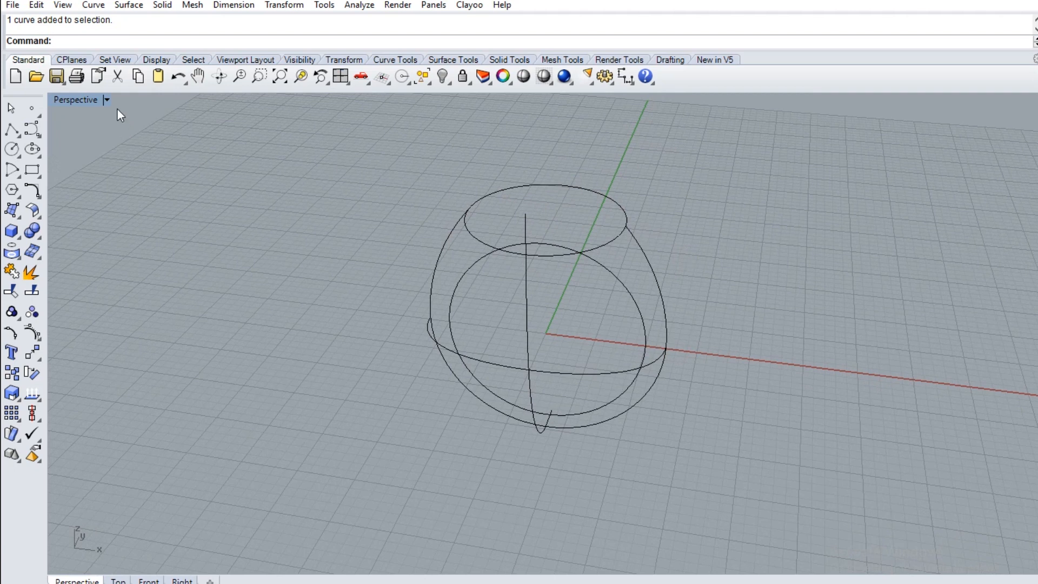
# Set up a curve network surface from both outer ring halves, the blend curve, the top circle's front half and the side-to-side arc
pyautogui.click(128, 5)
pyautogui.click(186, 128)
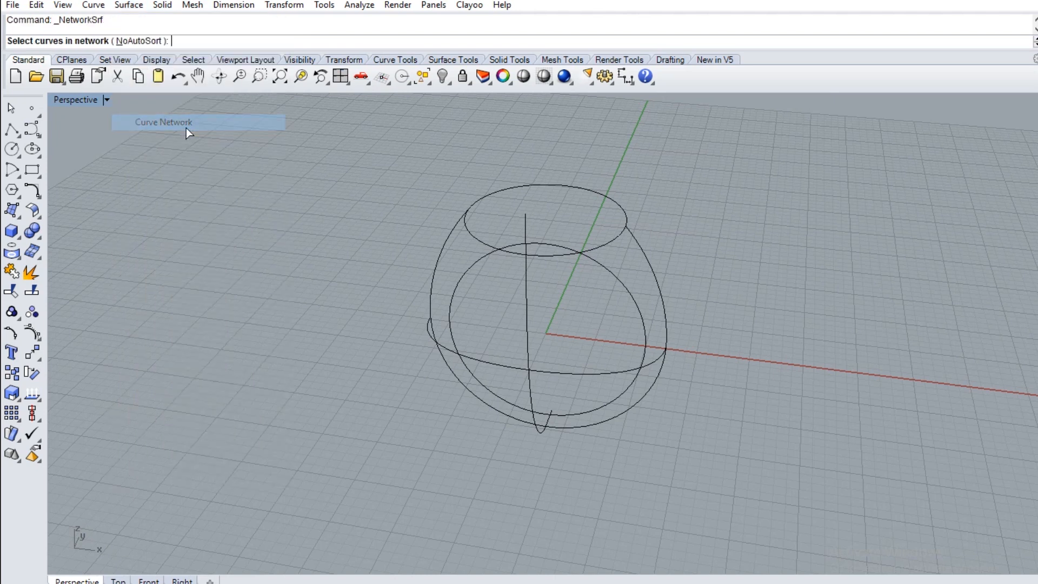
pyautogui.click(667, 324)
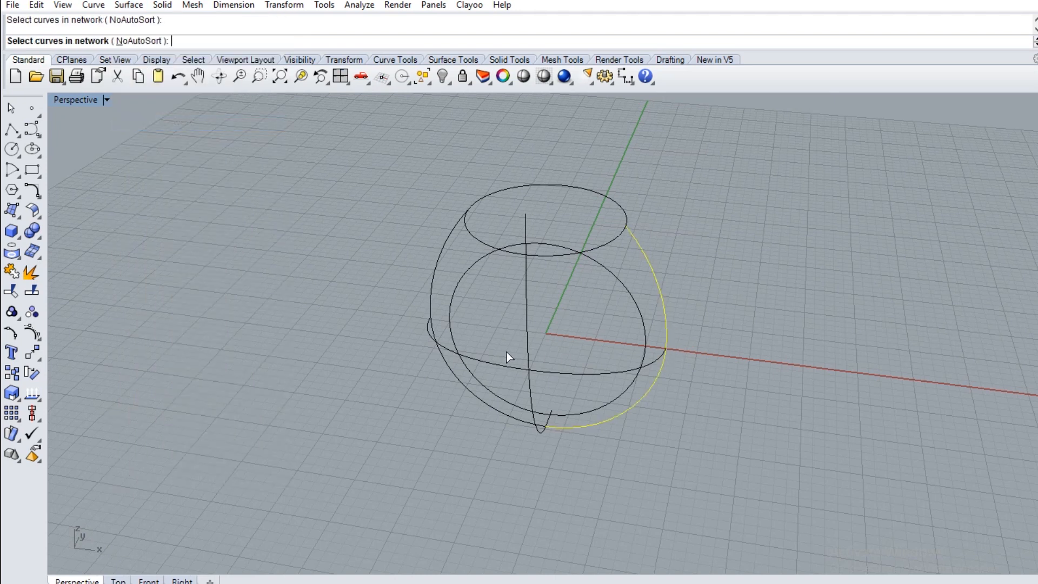
pyautogui.click(527, 332)
pyautogui.click(433, 287)
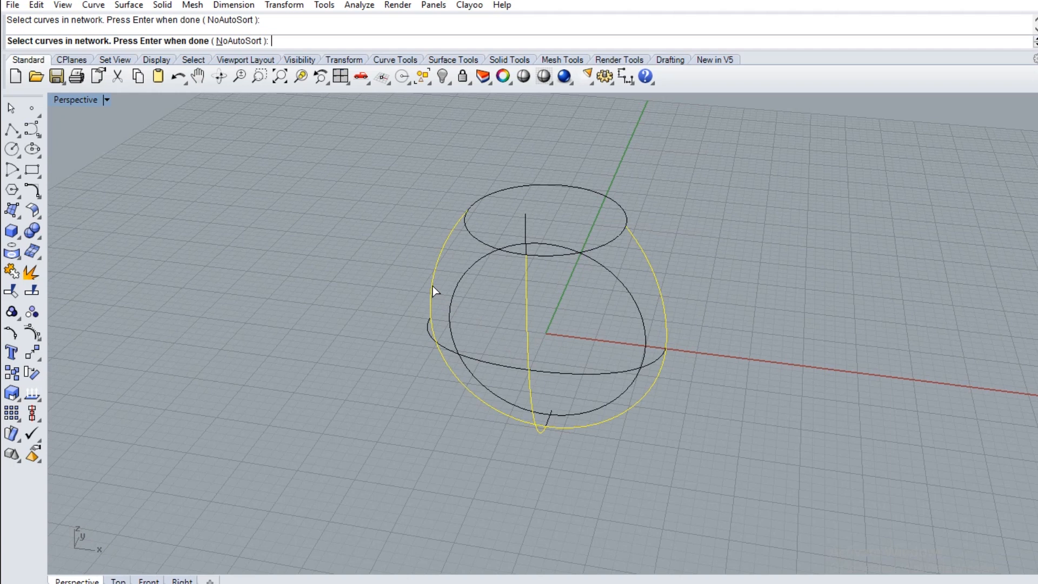
pyautogui.click(571, 257)
pyautogui.click(576, 374)
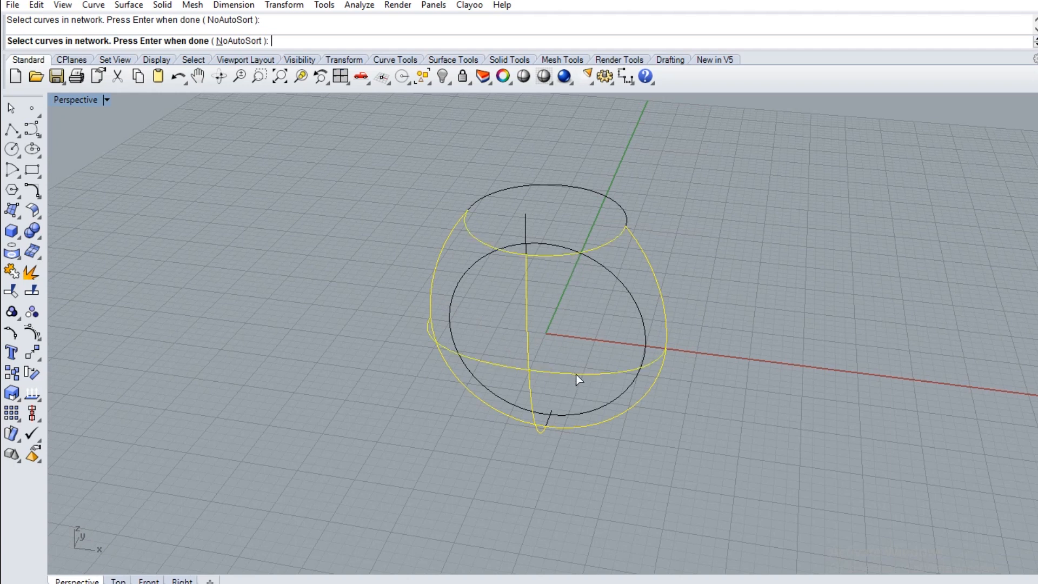
pyautogui.press('Return')
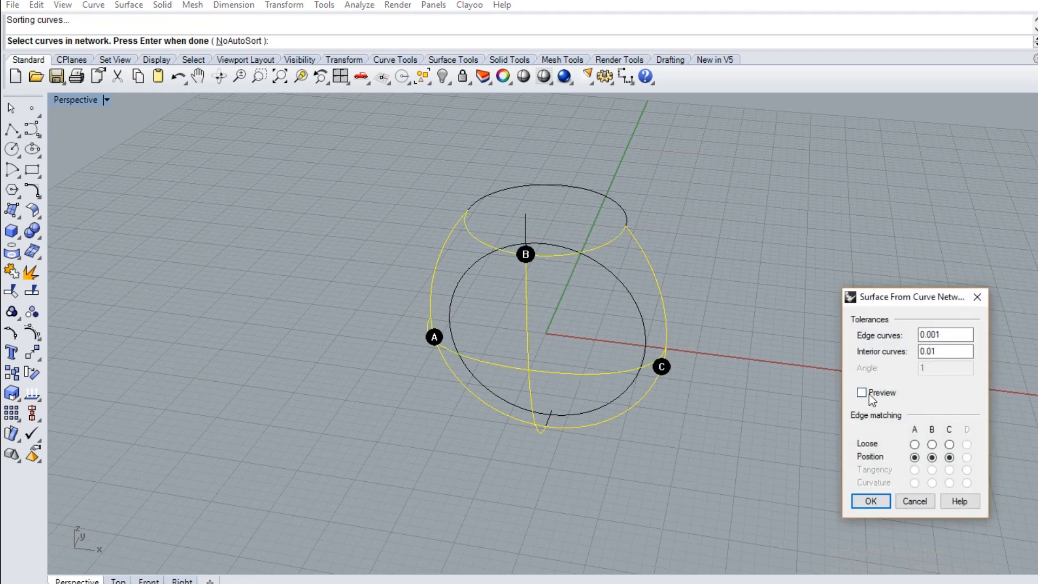
# Preview the network surface in Shaded display, inspect it from the side and create it
pyautogui.click(865, 394)
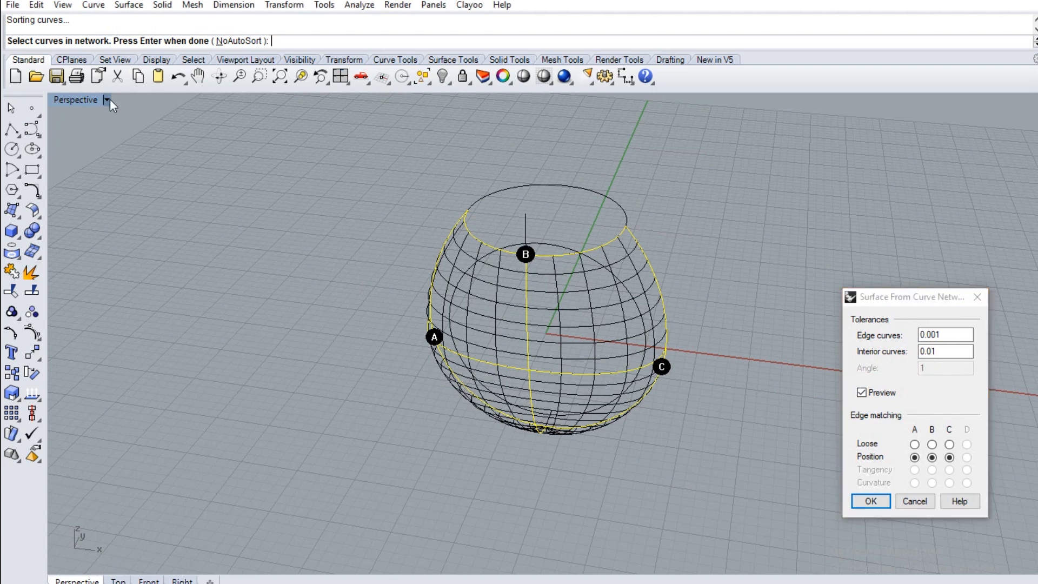
pyautogui.click(108, 100)
pyautogui.click(114, 156)
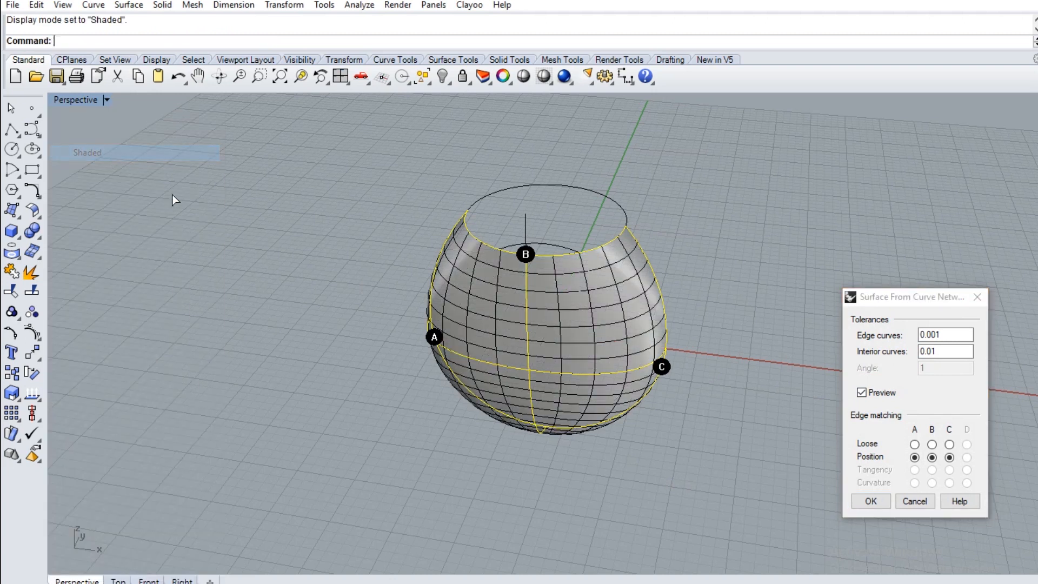
pyautogui.moveTo(655, 453)
pyautogui.mouseDown(button='right')
pyautogui.moveTo(430, 411)
pyautogui.moveTo(456, 382)
pyautogui.moveTo(547, 395)
pyautogui.moveTo(771, 466)
pyautogui.mouseUp(button='right')
pyautogui.click(883, 498)
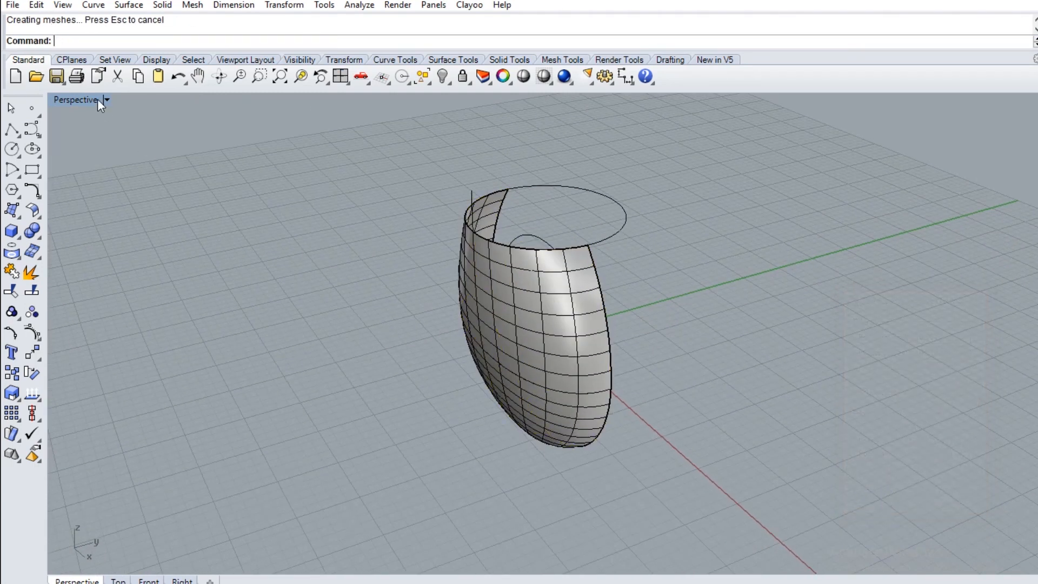
# Mirror the half ring surface across the X axis, starting the mirror plane at the origin (0) and keeping the original
pyautogui.doubleClick(97, 100)
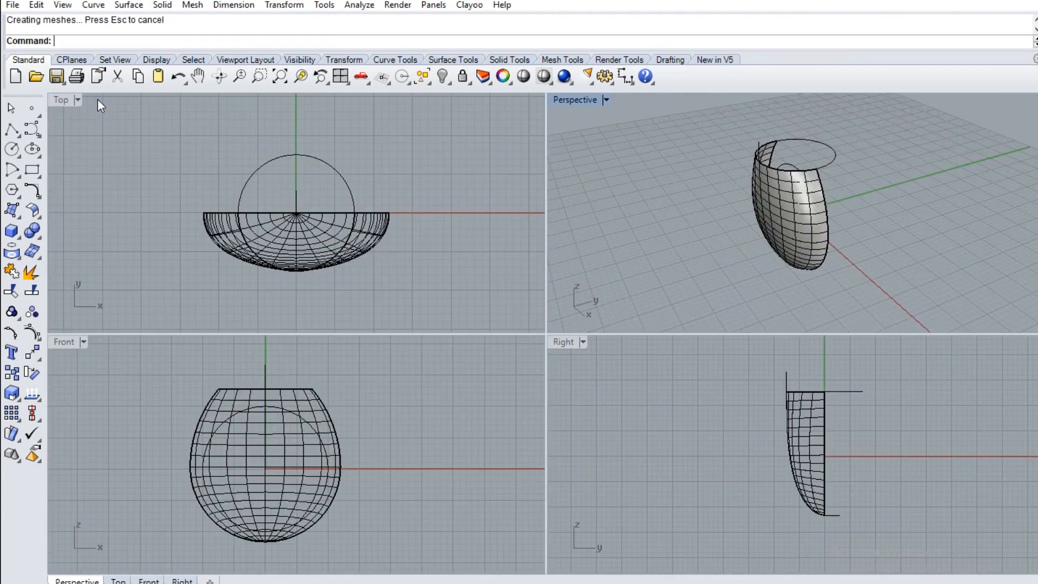
pyautogui.click(218, 242)
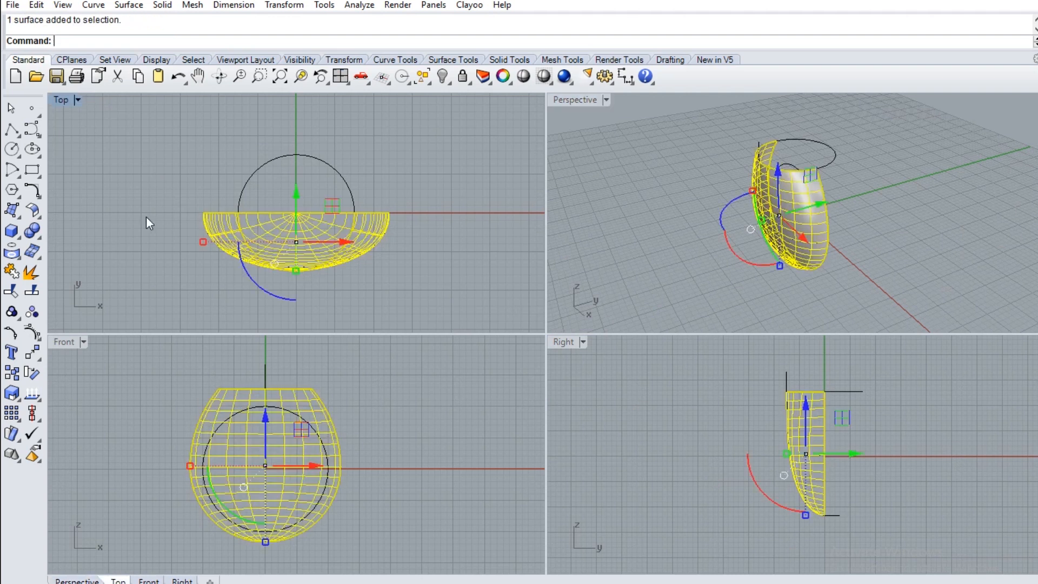
pyautogui.click(32, 355)
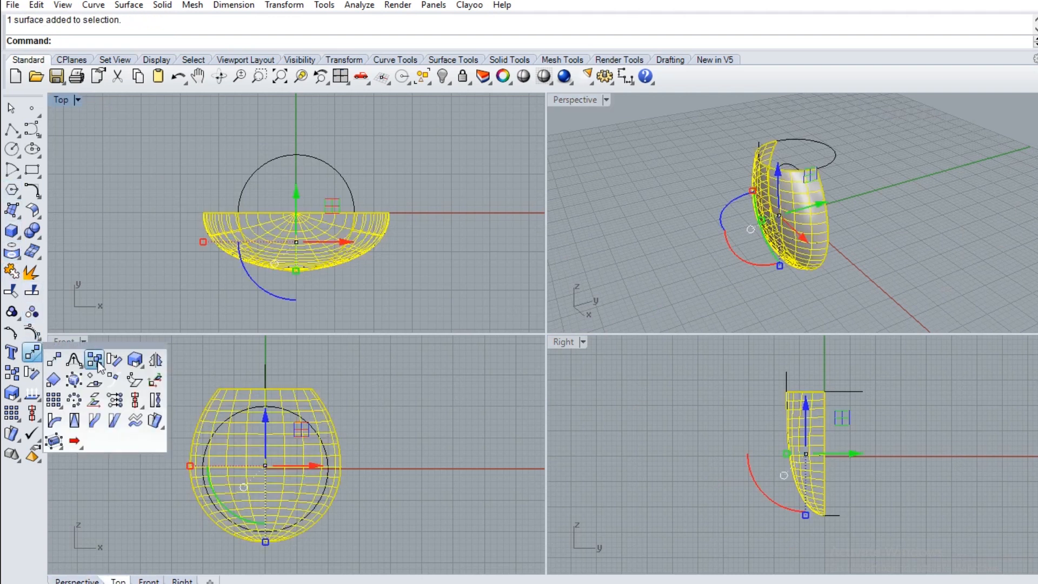
pyautogui.click(156, 360)
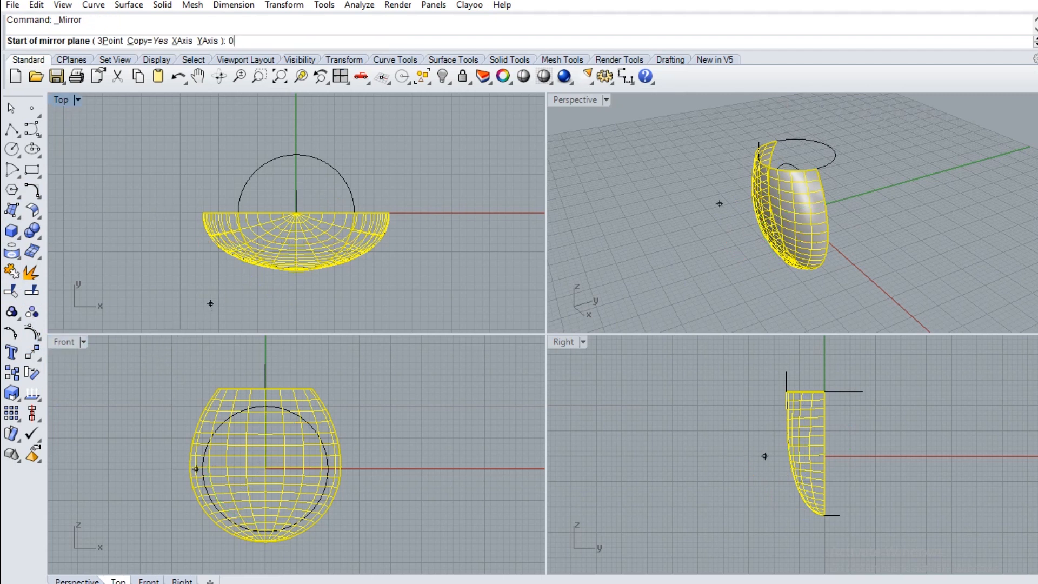
pyautogui.press('Return')
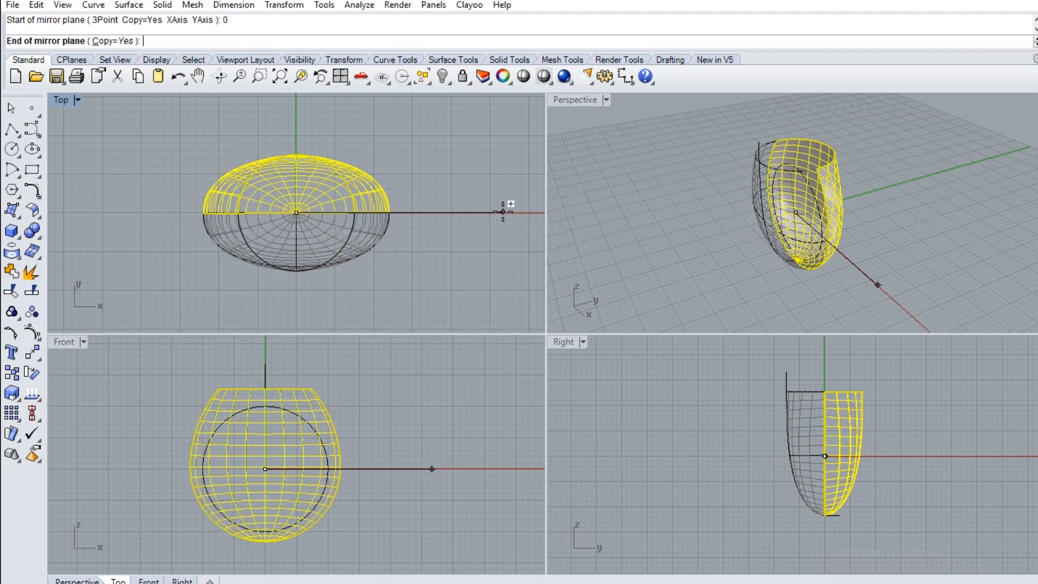
pyautogui.click(503, 211)
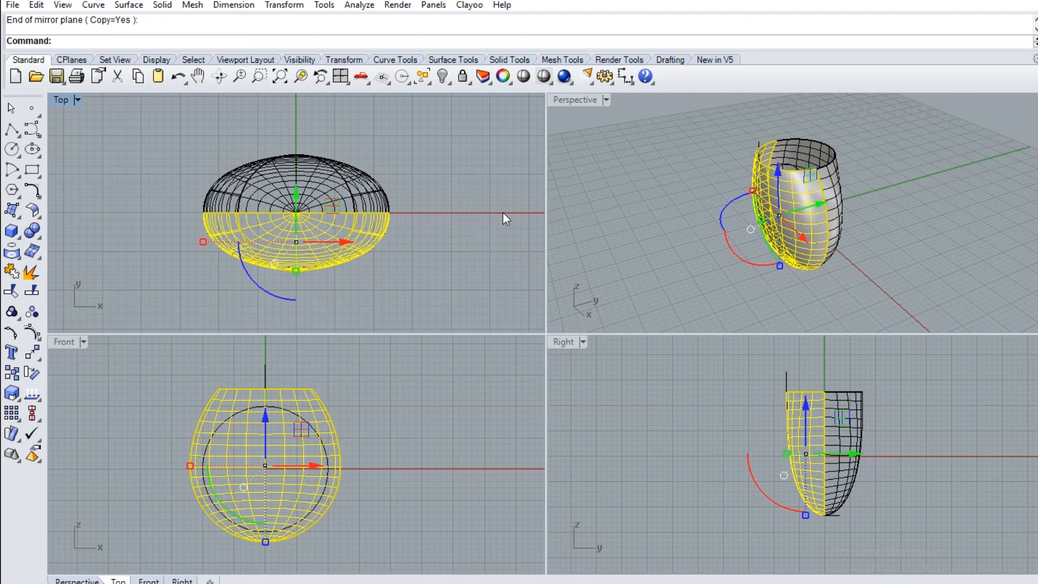
# Join the two mirrored ring halves, cap the open round top into a solid and check it in the Perspective view
pyautogui.keyDown('shift'); pyautogui.click(381, 190); pyautogui.keyUp('shift')
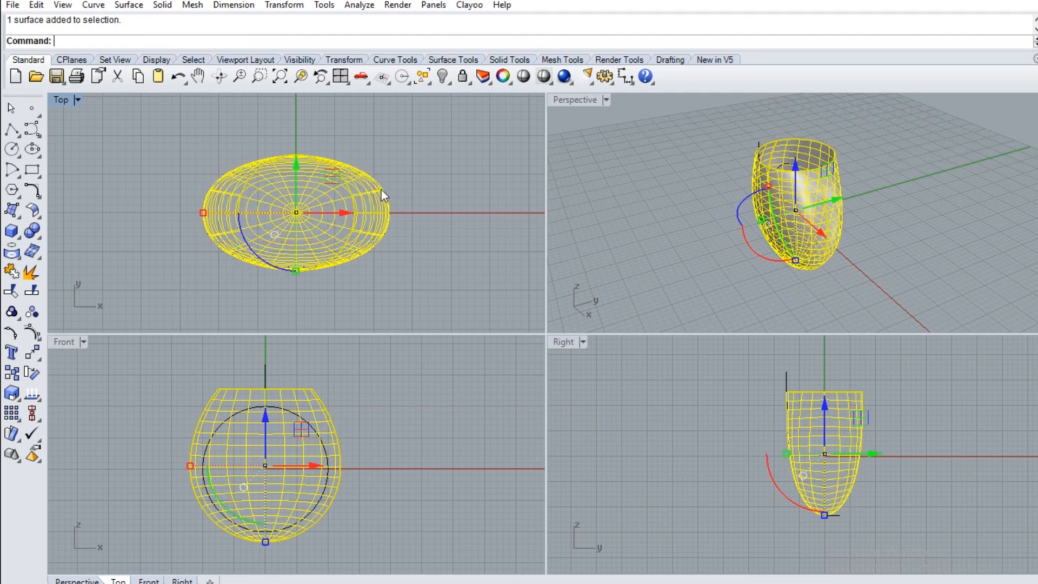
pyautogui.click(12, 272)
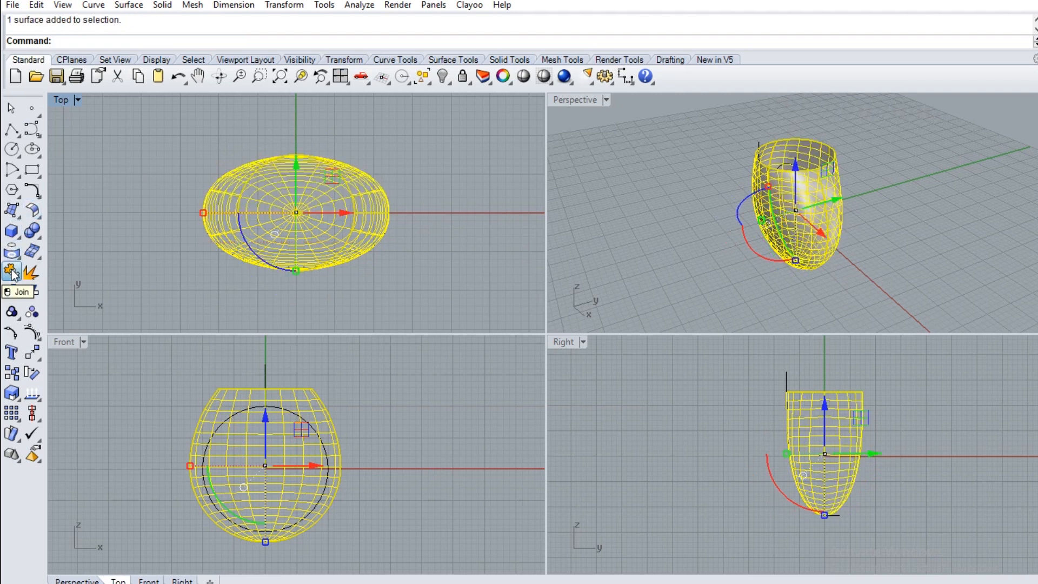
pyautogui.click(34, 233)
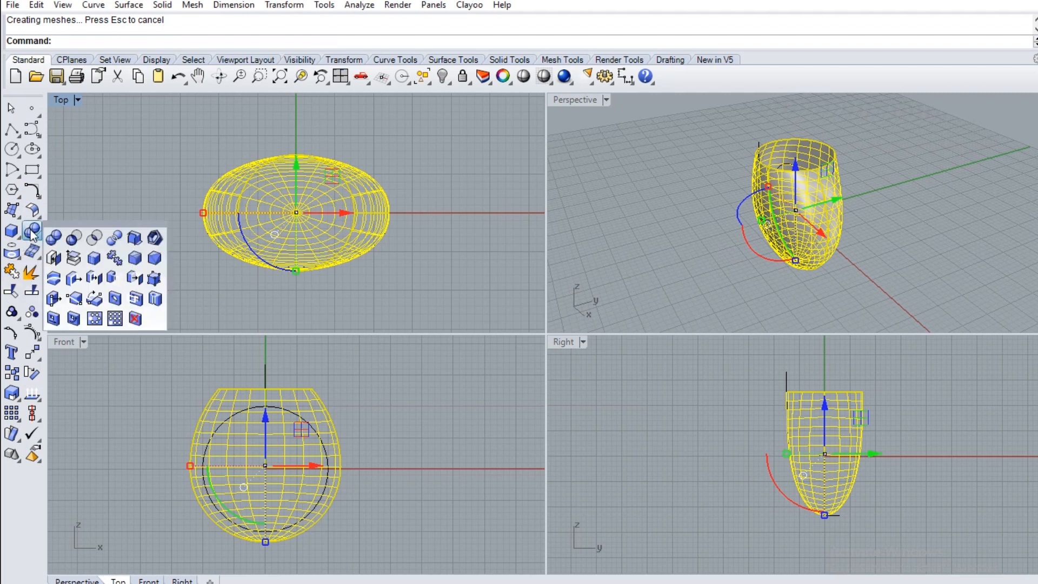
pyautogui.click(56, 257)
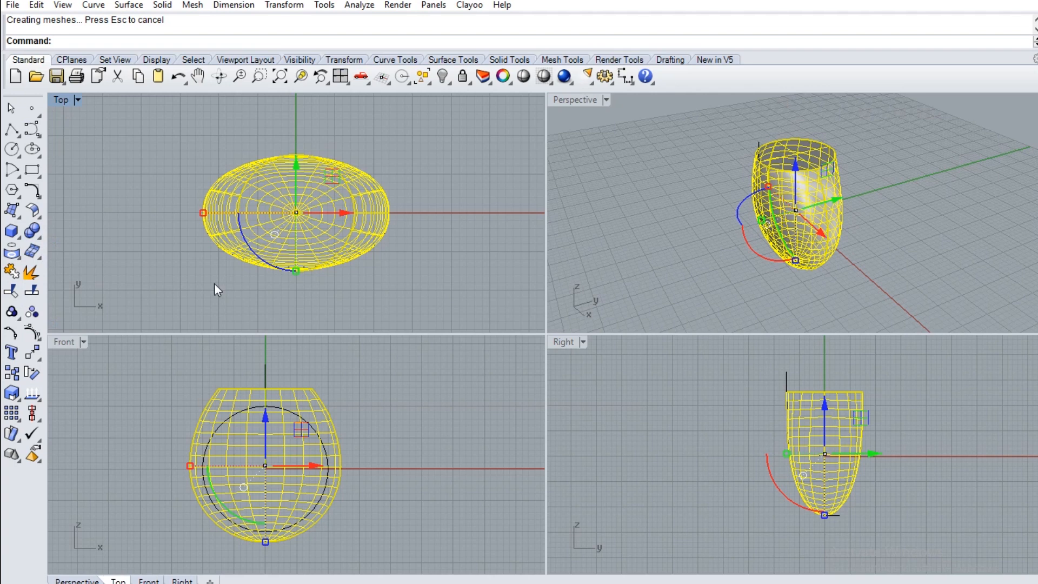
pyautogui.doubleClick(593, 103)
pyautogui.moveTo(621, 221); pyautogui.dragTo(746, 170, button='right')
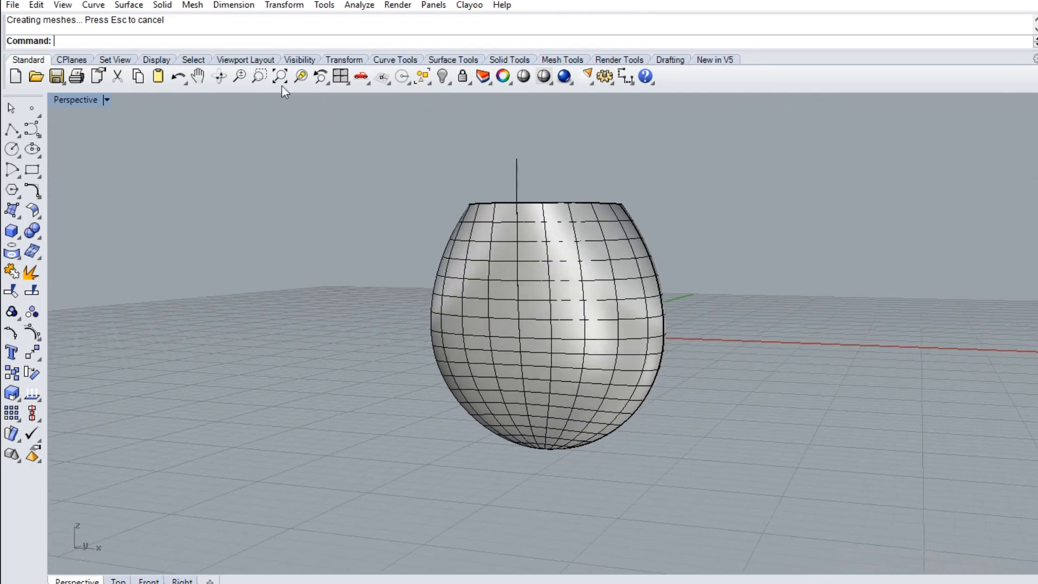
pyautogui.doubleClick(87, 100)
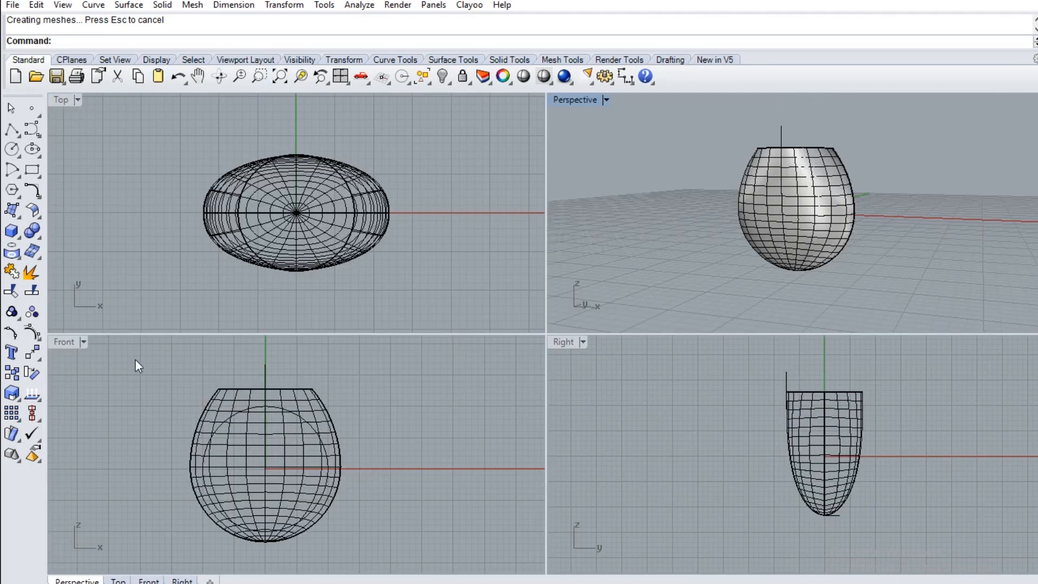
# Extrude the inner finger-hole circle to both sides as a capped solid that reaches beyond the front and back of the ring body
pyautogui.click(15, 231)
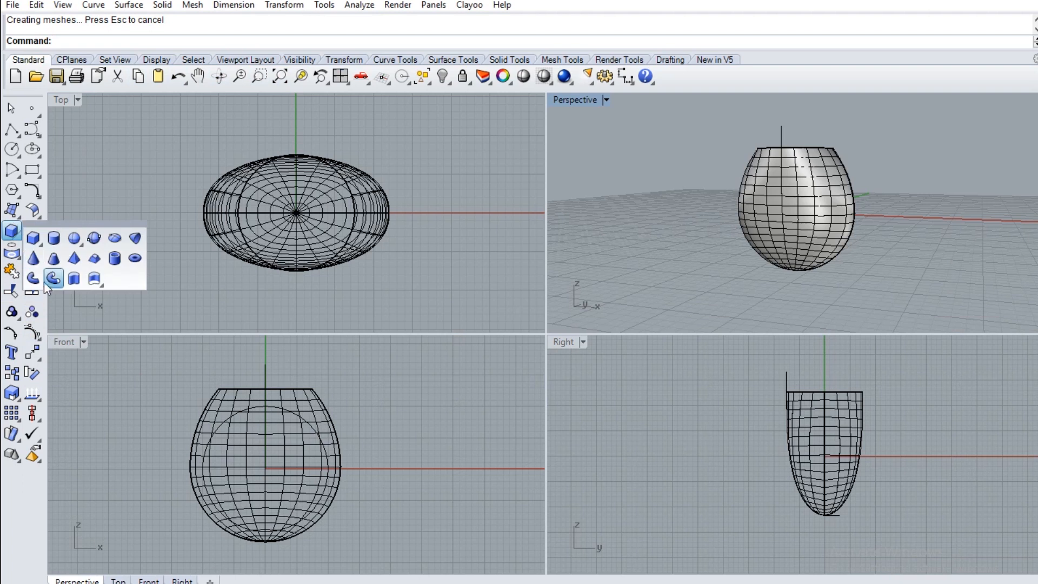
pyautogui.click(74, 279)
pyautogui.click(276, 407)
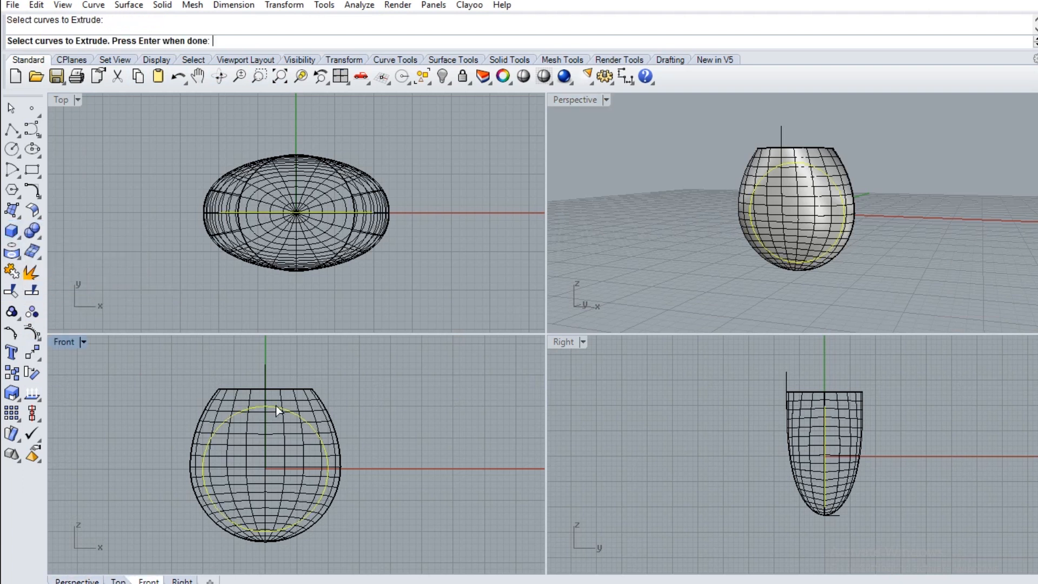
pyautogui.rightClick(275, 285)
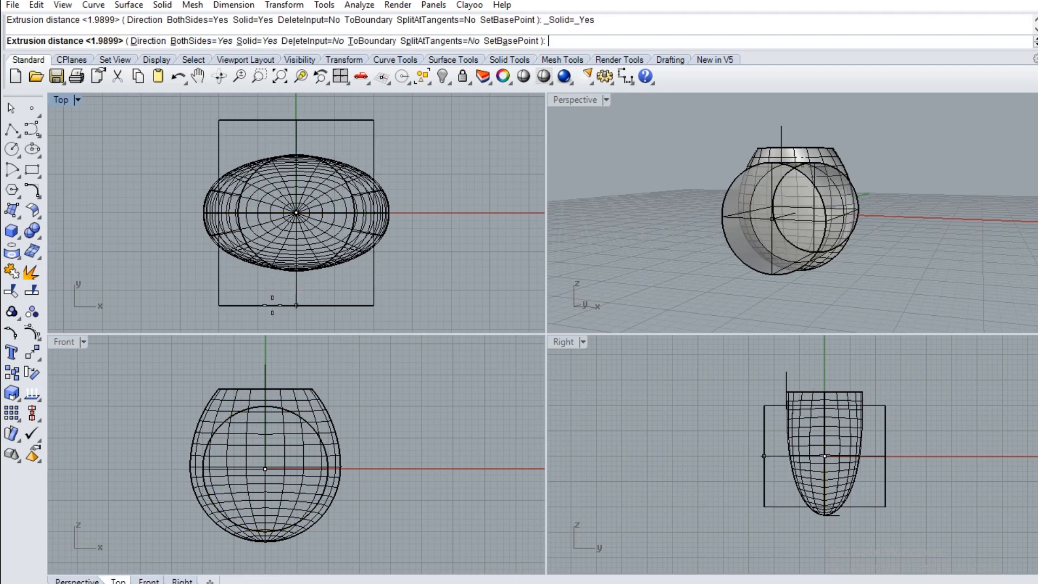
pyautogui.click(272, 308)
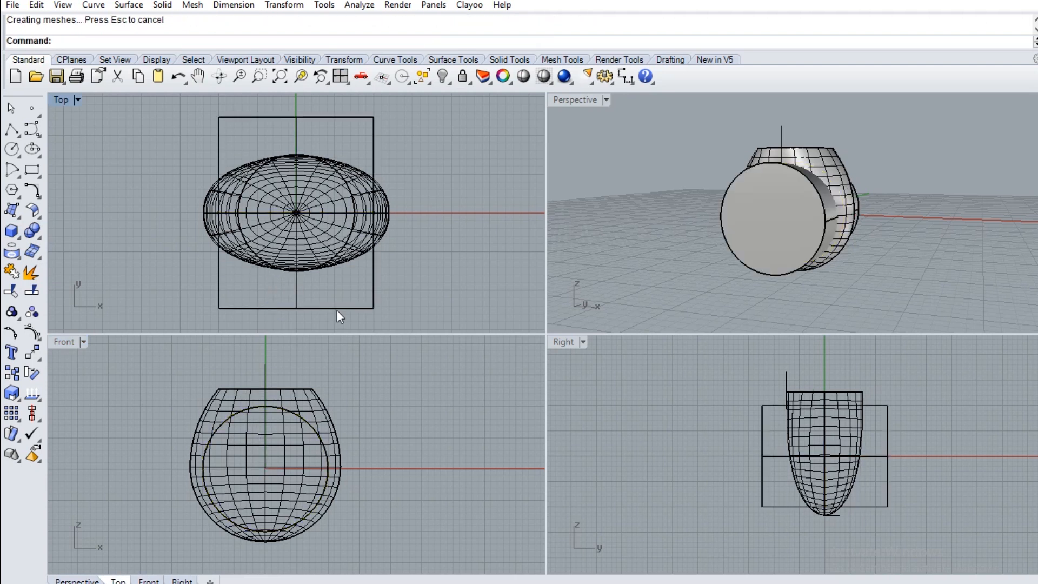
# Cut the finger hole by subtracting the extruded cylinder from the ring body with Boolean Difference
pyautogui.moveTo(695, 181); pyautogui.dragTo(682, 232, button='right')
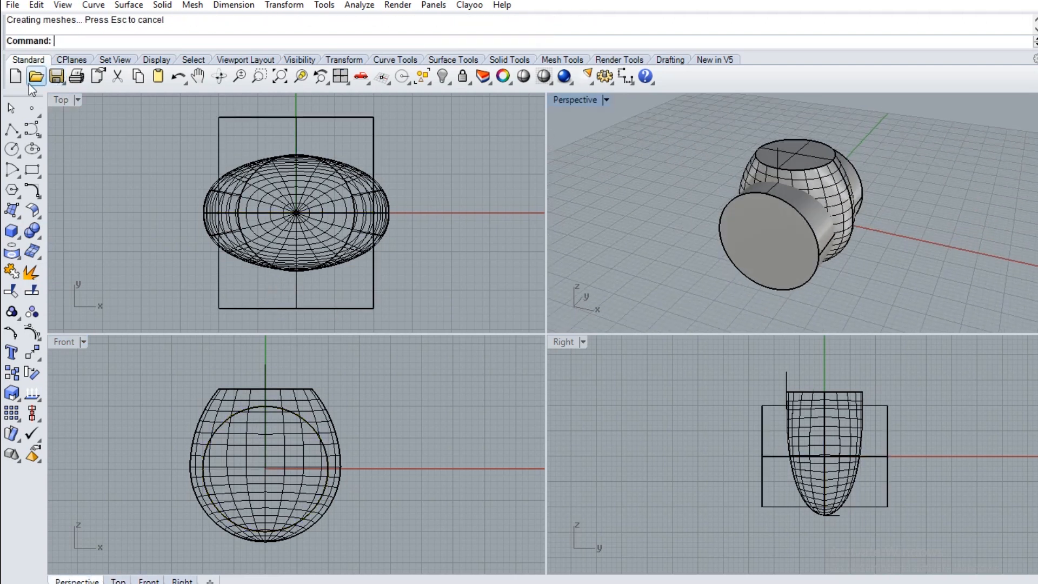
pyautogui.click(32, 231)
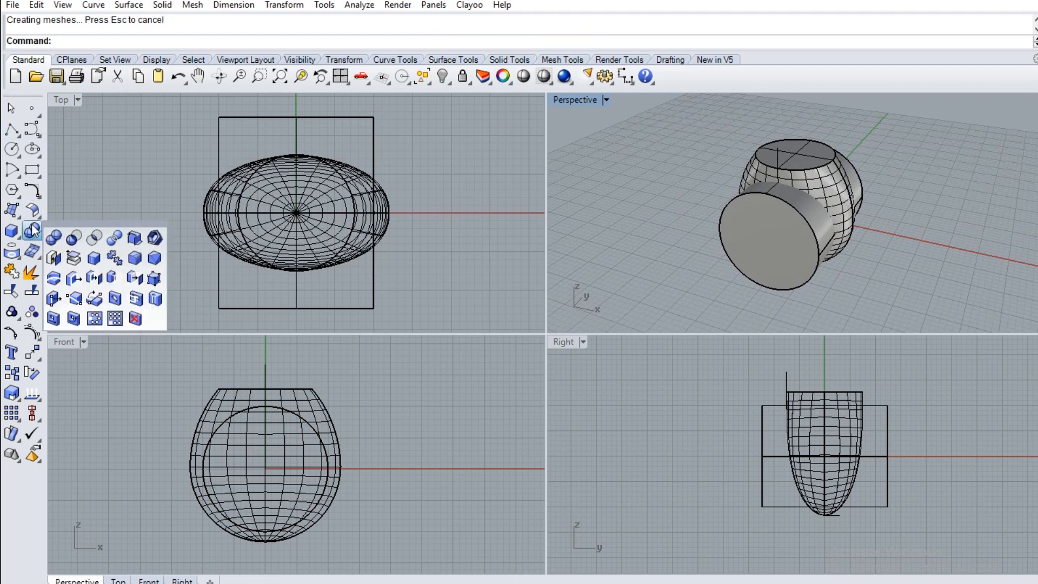
pyautogui.click(73, 238)
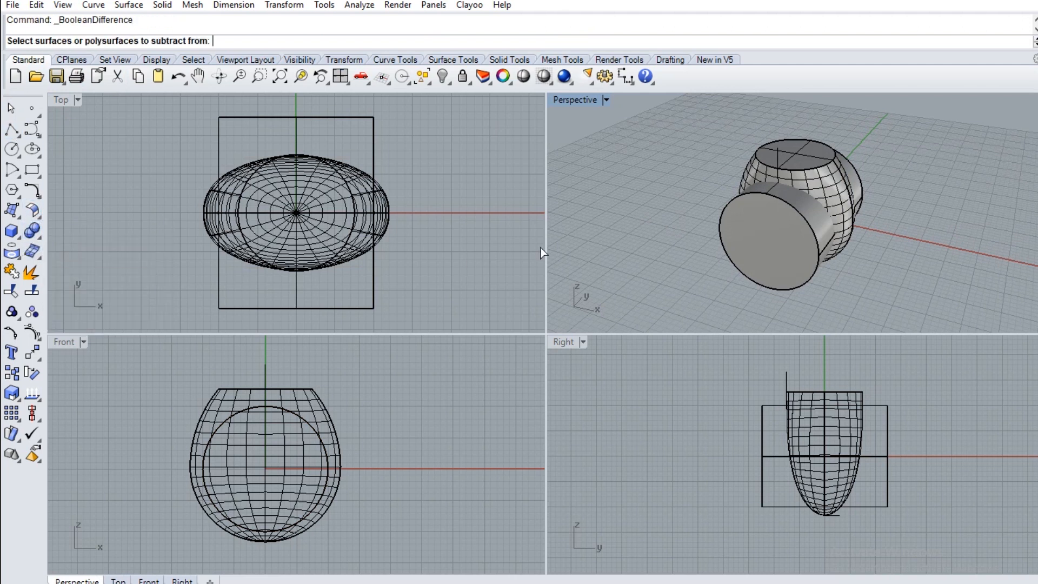
pyautogui.click(816, 166)
pyautogui.press('Return')
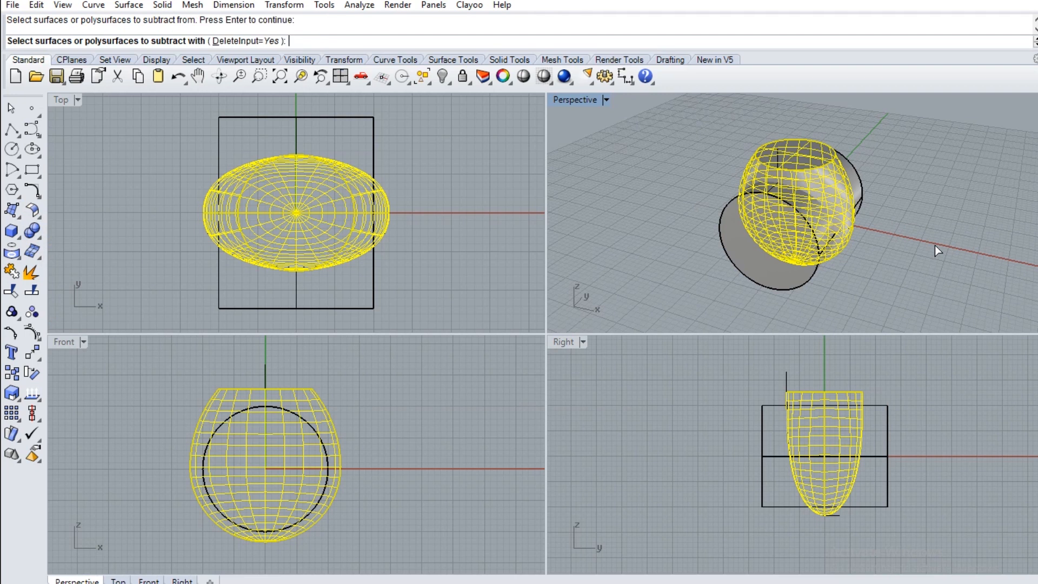
pyautogui.click(772, 285)
pyautogui.press('Return')
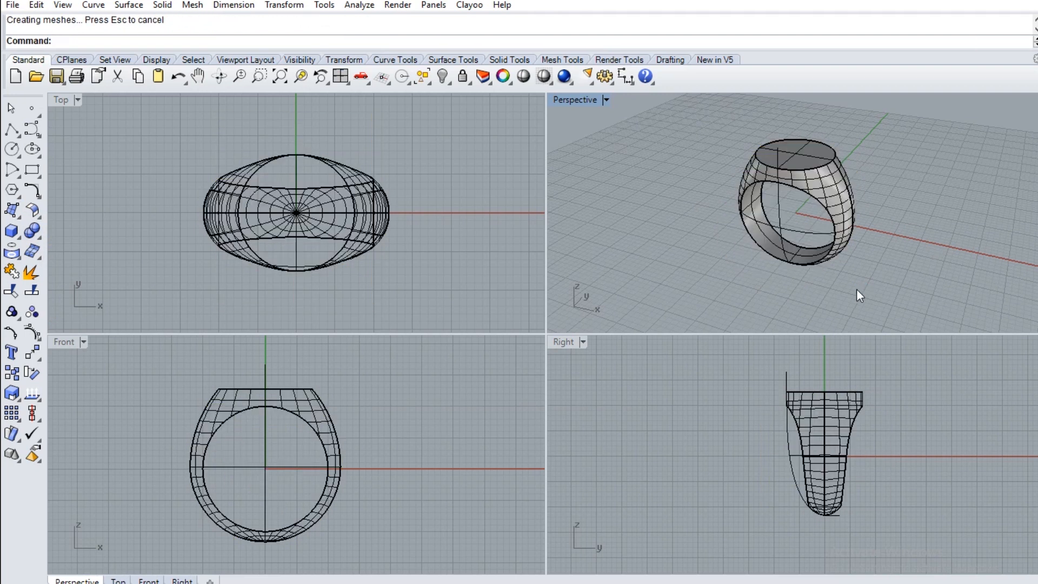
# Inspect the ring with its finger hole in an enlarged Perspective view from the side and in Shaded display
pyautogui.moveTo(869, 280); pyautogui.dragTo(850, 264, button='right')
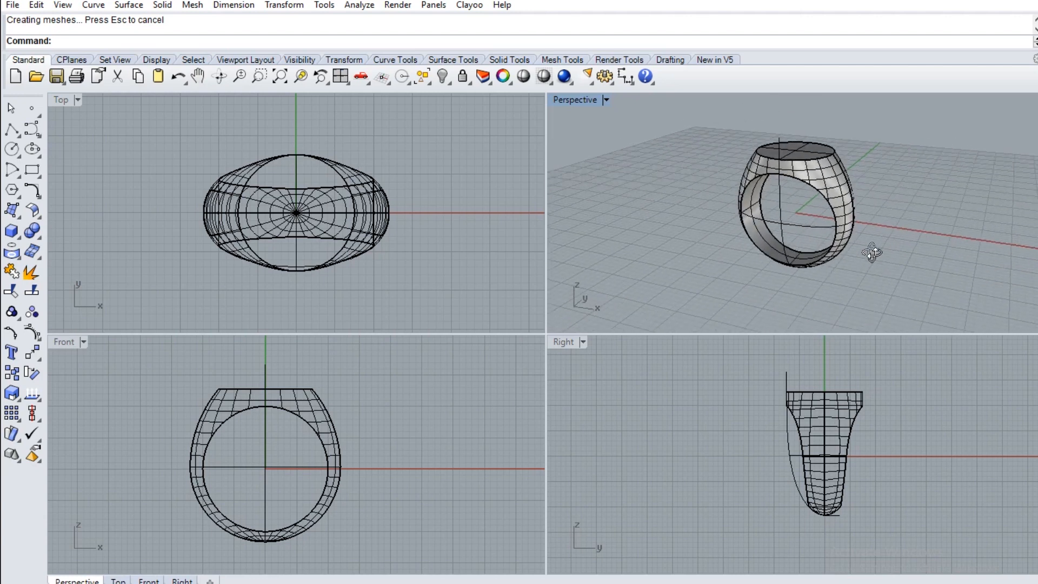
pyautogui.doubleClick(582, 99)
pyautogui.moveTo(552, 285); pyautogui.dragTo(417, 313, button='right')
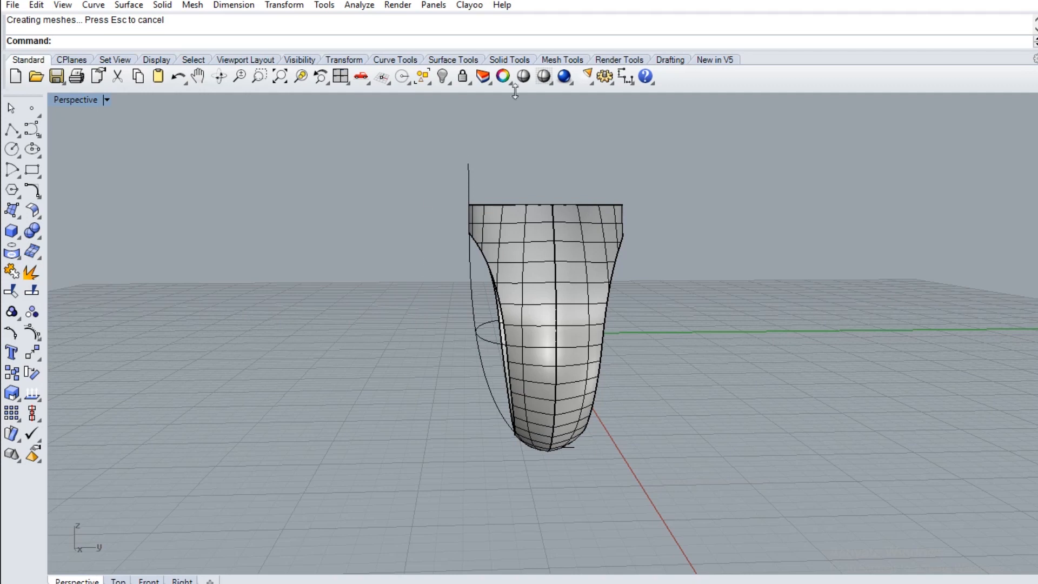
pyautogui.moveTo(588, 239)
pyautogui.mouseDown(button='right')
pyautogui.moveTo(631, 303)
pyautogui.moveTo(703, 297)
pyautogui.moveTo(767, 246)
pyautogui.moveTo(769, 225)
pyautogui.moveTo(614, 273)
pyautogui.moveTo(563, 253)
pyautogui.moveTo(414, 265)
pyautogui.mouseUp(button='right')
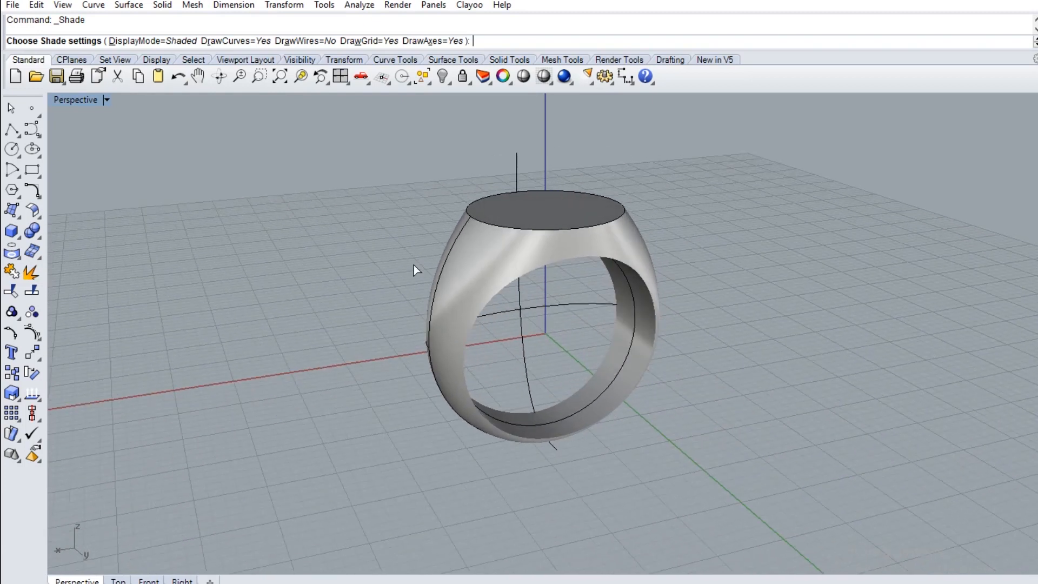
pyautogui.press('Return')
pyautogui.moveTo(685, 157); pyautogui.dragTo(760, 267, button='right')
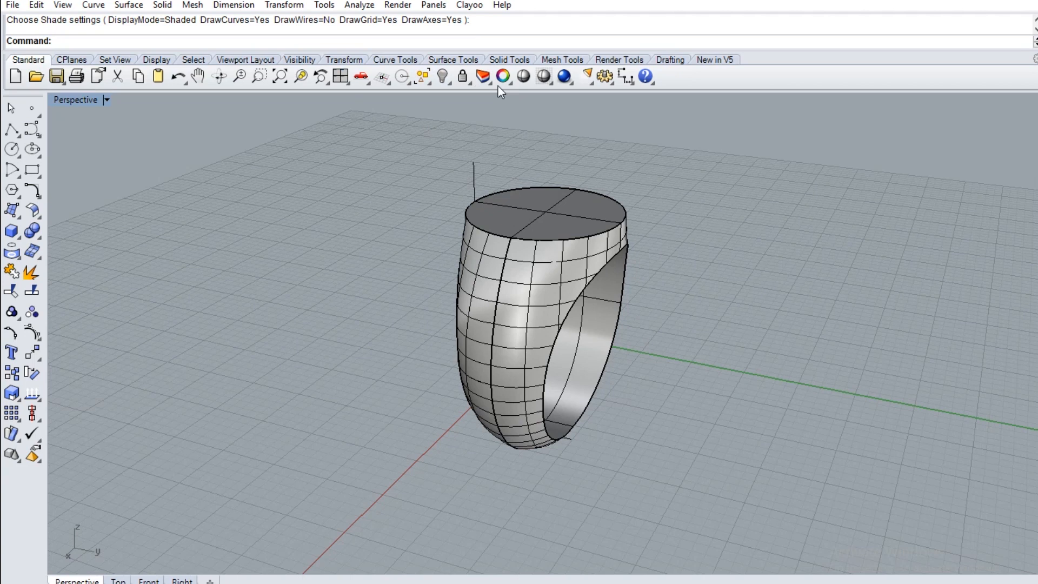
# Hide all curves and inspect the ring alone in Shaded display from several angles and distances
pyautogui.click(424, 79)
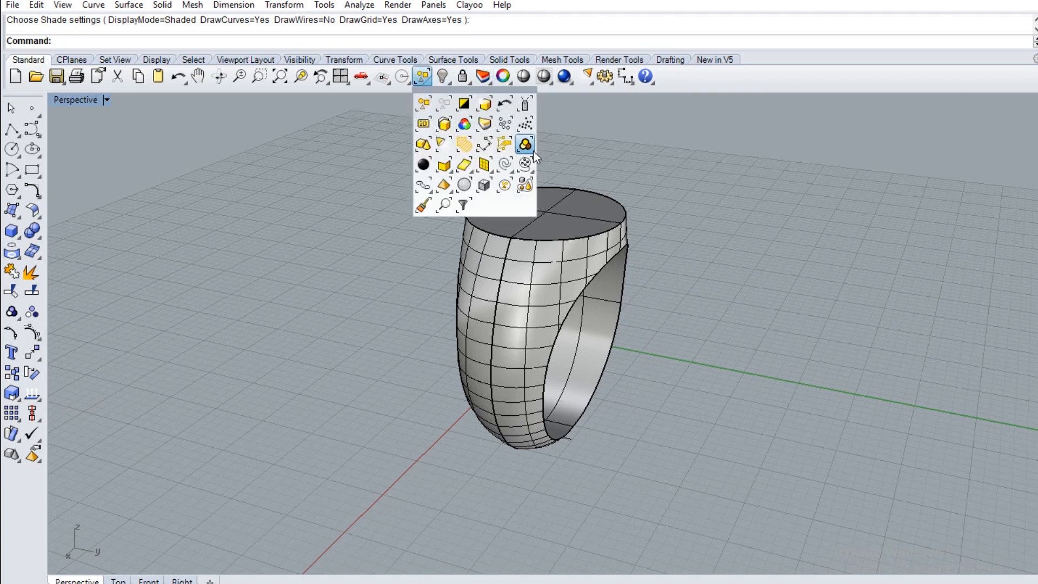
pyautogui.click(508, 173)
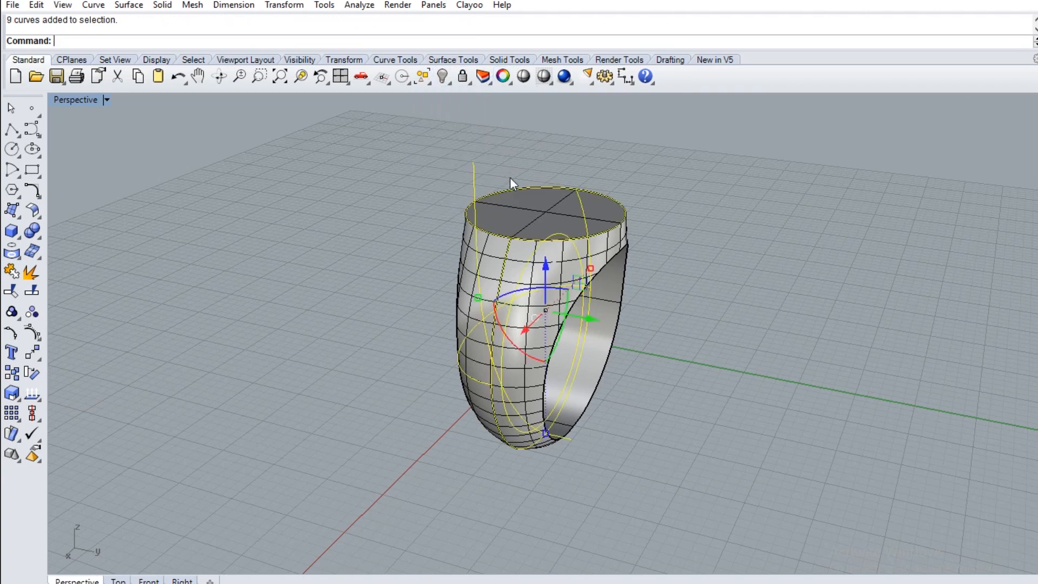
pyautogui.click(436, 82)
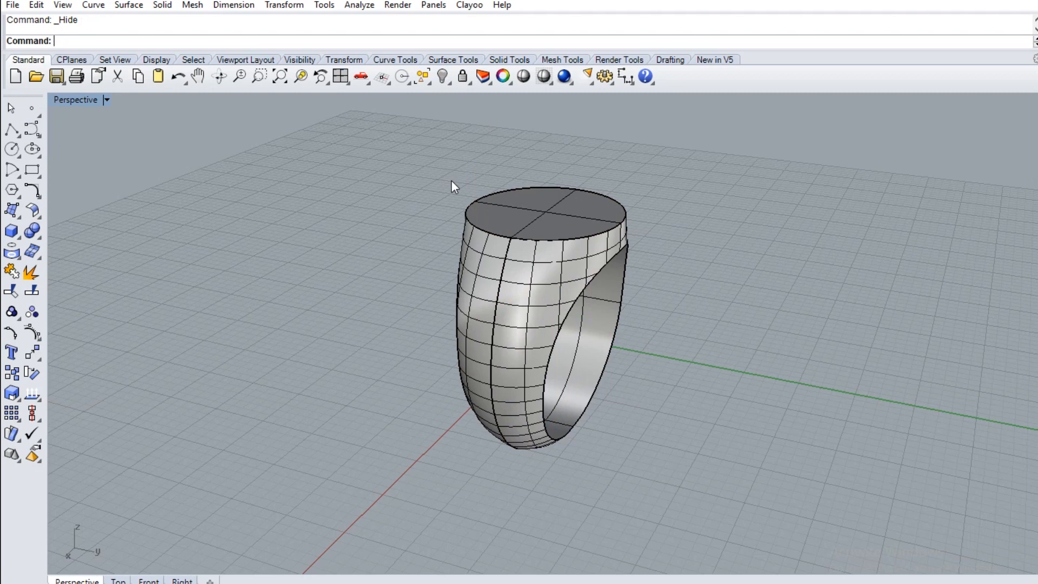
pyautogui.click(524, 77)
pyautogui.moveTo(466, 215)
pyautogui.mouseDown(button='right')
pyautogui.moveTo(669, 280)
pyautogui.moveTo(713, 209)
pyautogui.moveTo(709, 200)
pyautogui.mouseUp(button='right')
pyautogui.scroll(-2, 701, 194)
pyautogui.scroll(4, 699, 194)
pyautogui.moveTo(608, 160); pyautogui.dragTo(472, 285, button='right')
pyautogui.moveTo(621, 416); pyautogui.dragTo(556, 375, button='right')
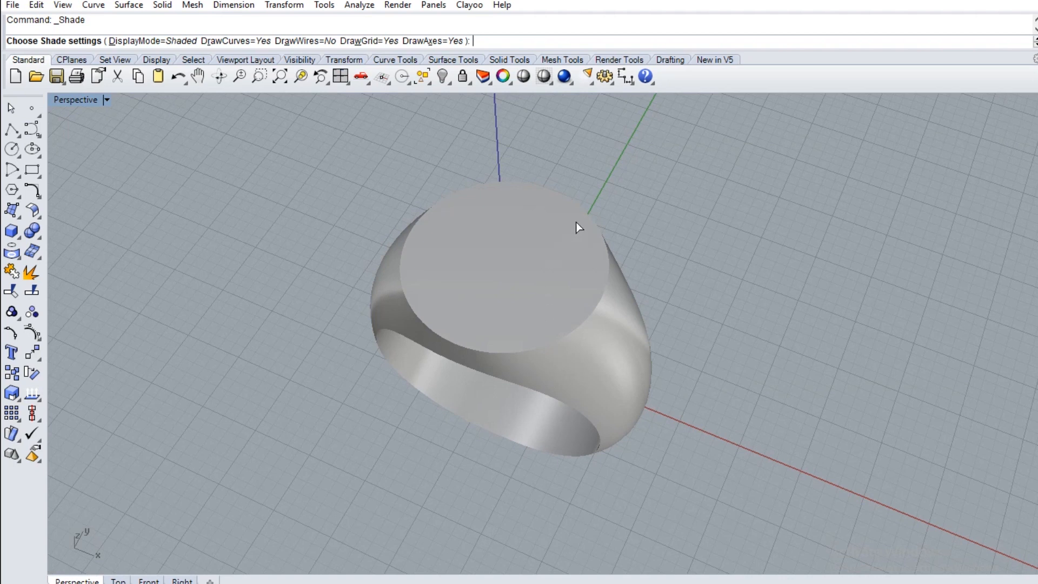
pyautogui.press('Escape')
# Show the hidden curves again and check which overlapping curves can be picked along the round top's edge, leaving nothing selected
pyautogui.click(596, 222)
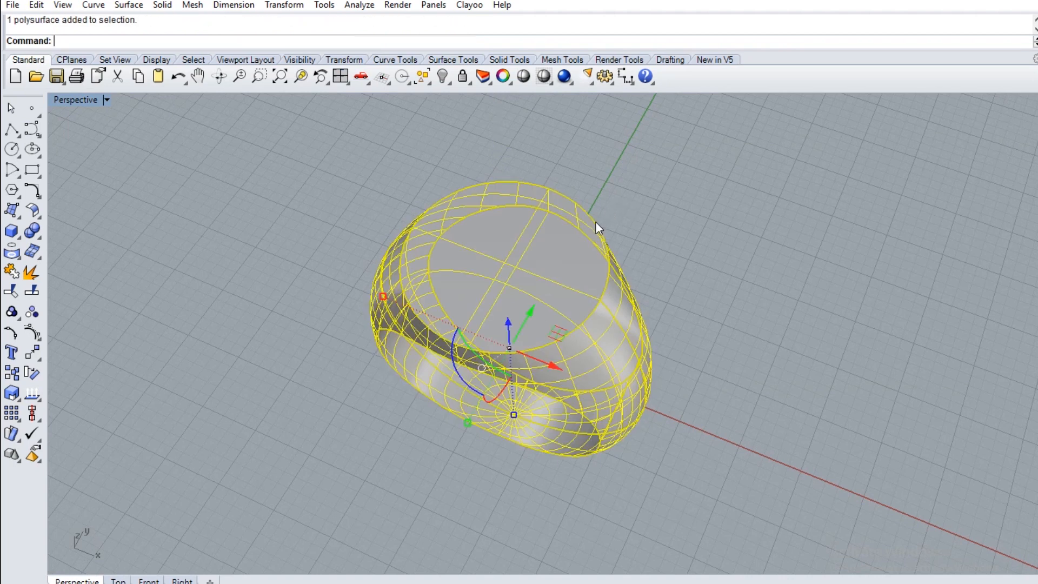
pyautogui.click(614, 183)
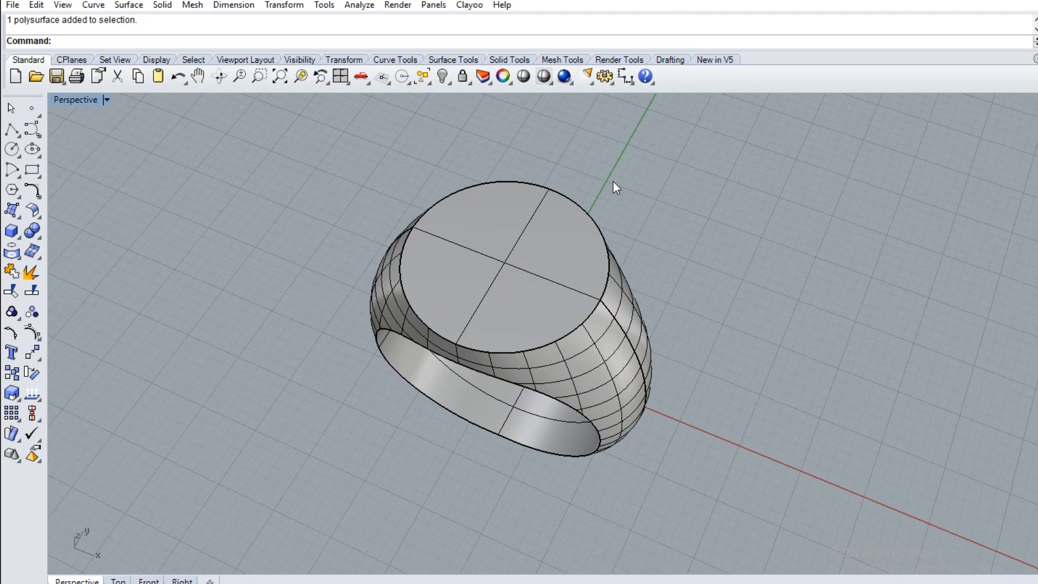
pyautogui.rightClick(443, 76)
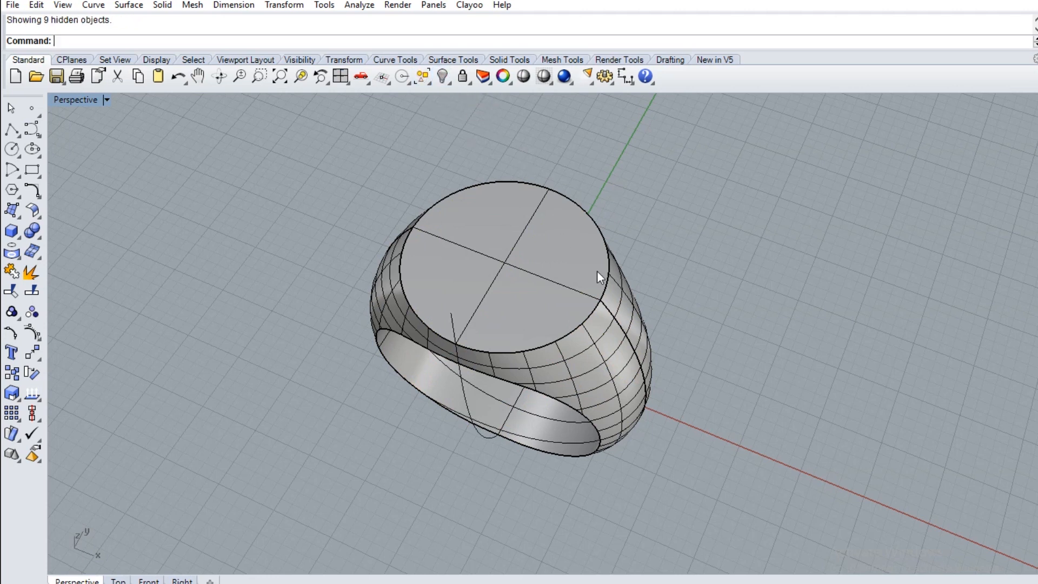
pyautogui.click(602, 306)
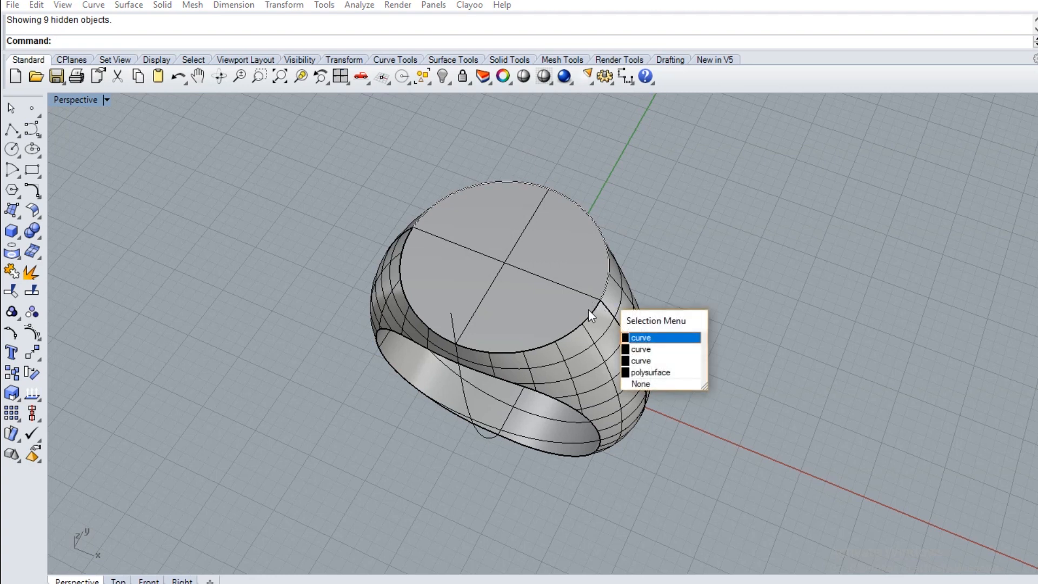
pyautogui.click(591, 314)
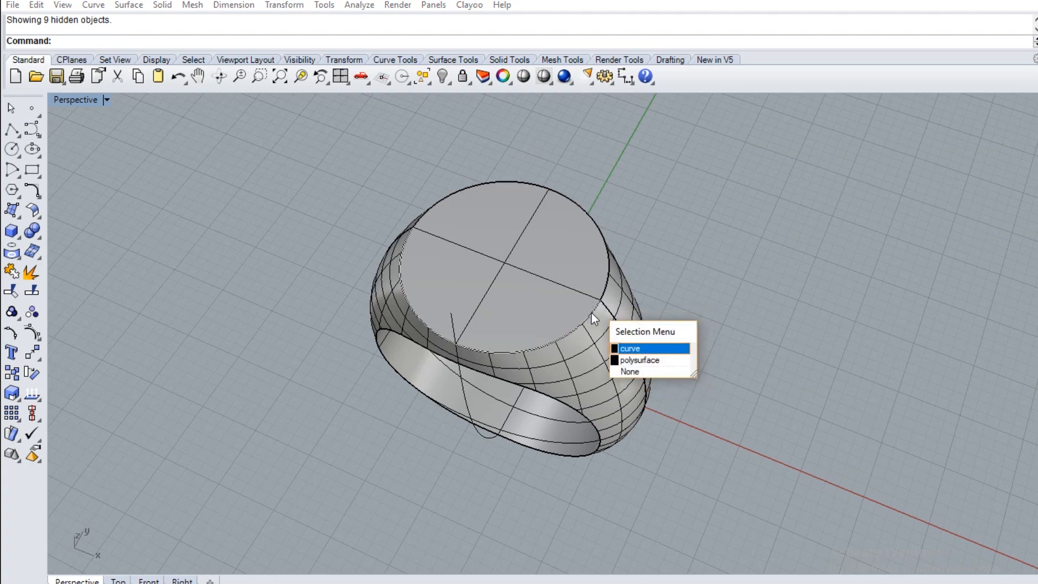
pyautogui.click(654, 281)
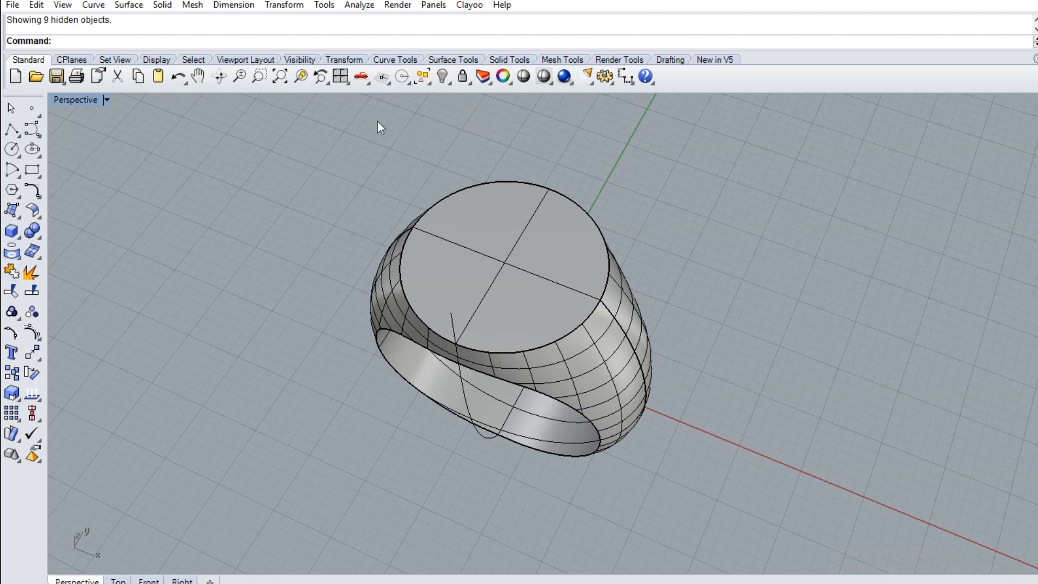
# Undo the last showing of the hidden curves and duplicate the border of the ring's flat round top face
pyautogui.click(180, 79)
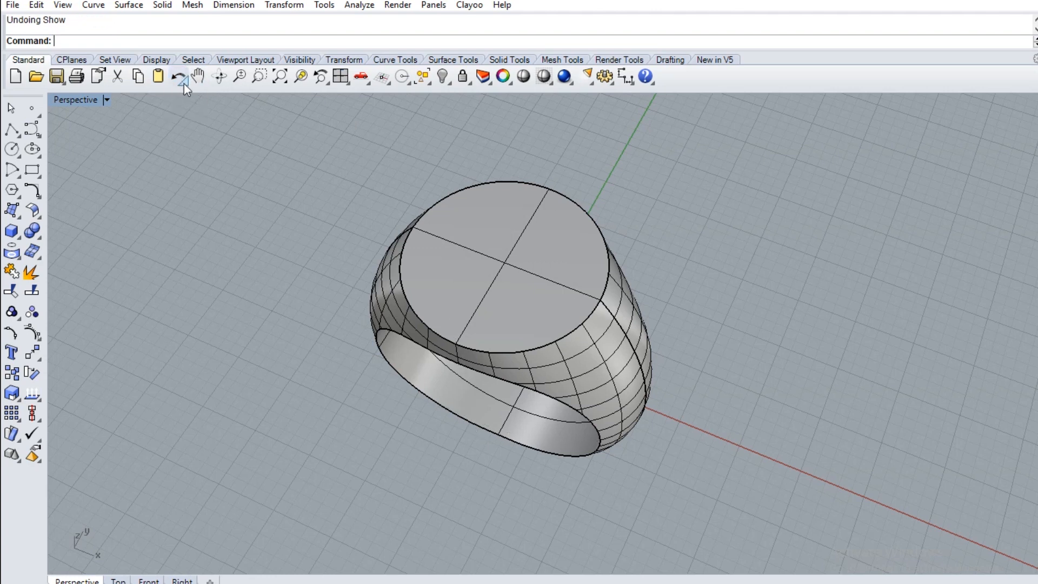
pyautogui.moveTo(322, 205); pyautogui.dragTo(401, 141, button='right')
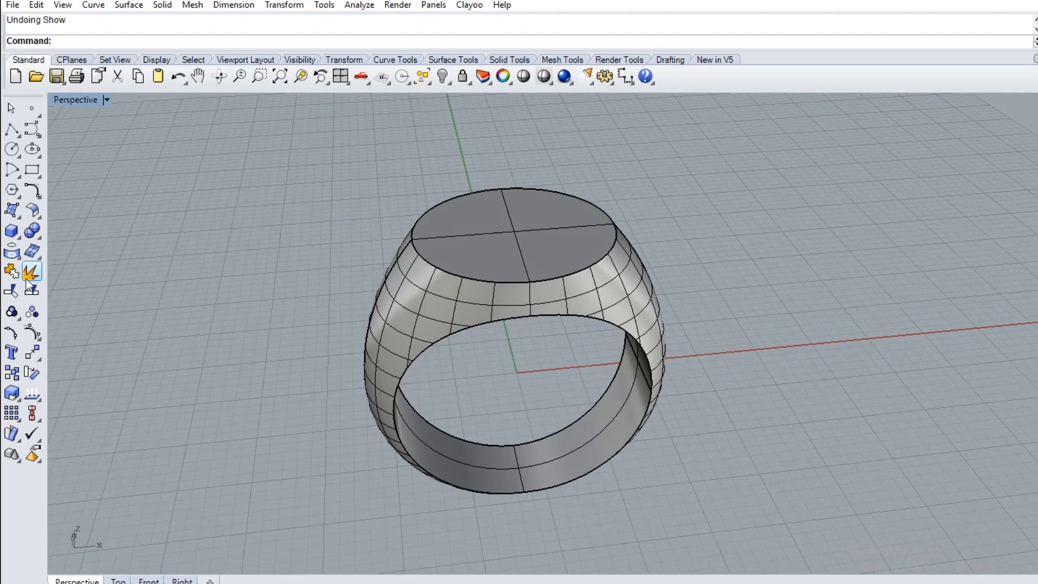
pyautogui.click(18, 254)
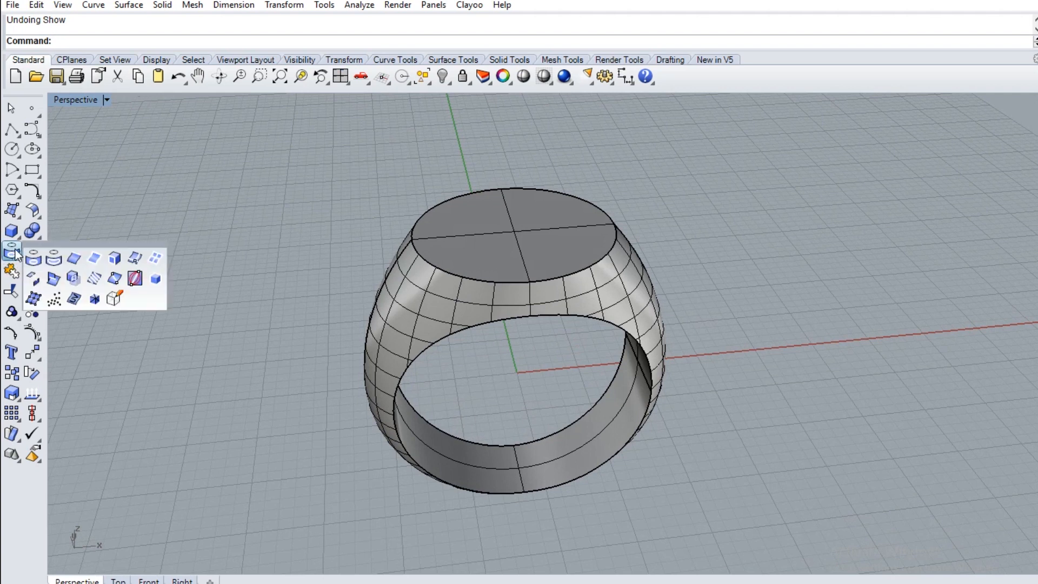
pyautogui.click(114, 258)
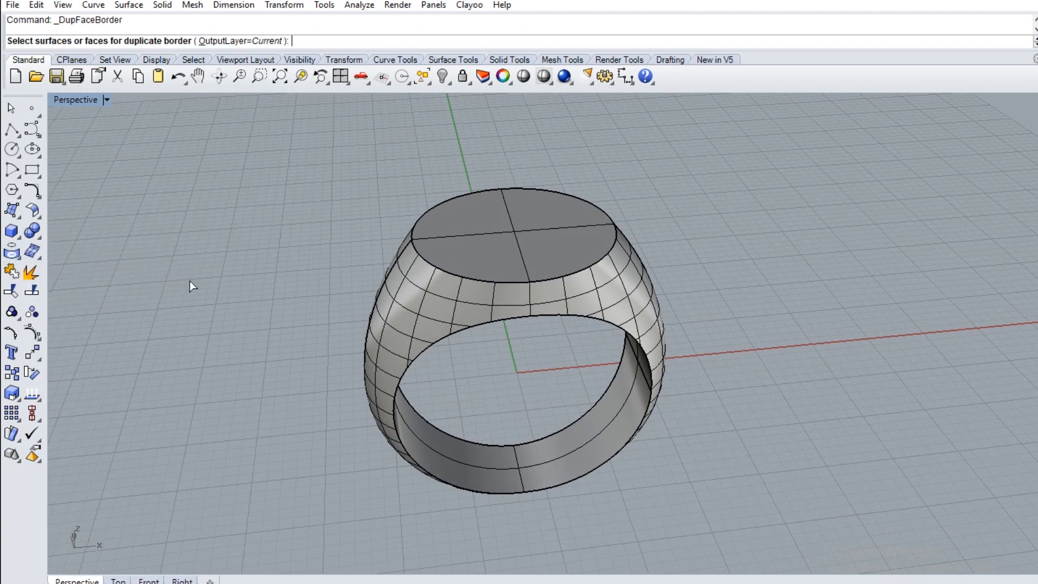
pyautogui.click(533, 280)
pyautogui.click(537, 262)
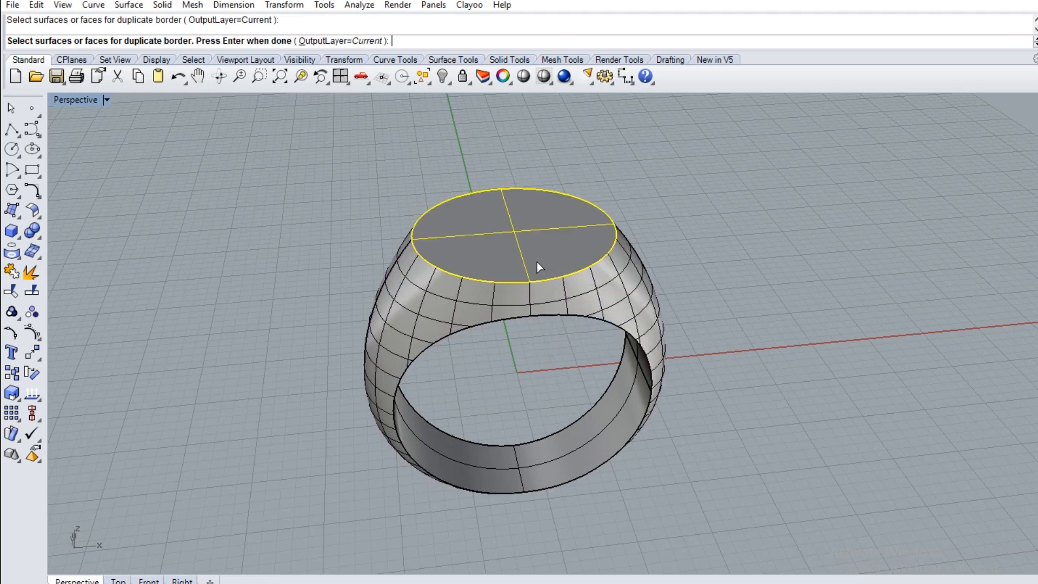
pyautogui.press('Return')
# Offset the duplicated border curve inward on the round top face by 2.14269 mm
pyautogui.moveTo(606, 270); pyautogui.dragTo(652, 297, button='right')
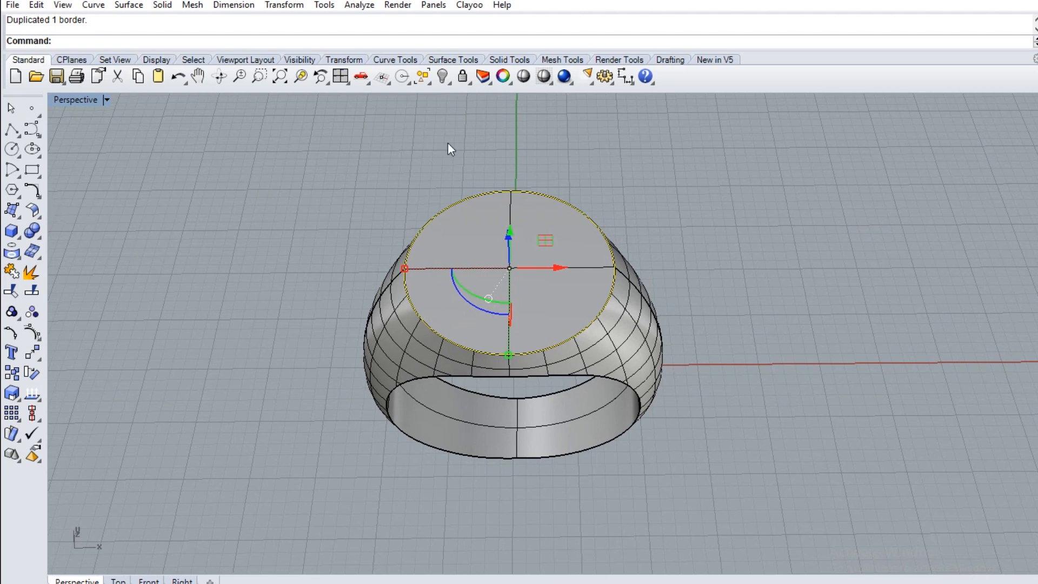
pyautogui.click(31, 187)
pyautogui.click(95, 216)
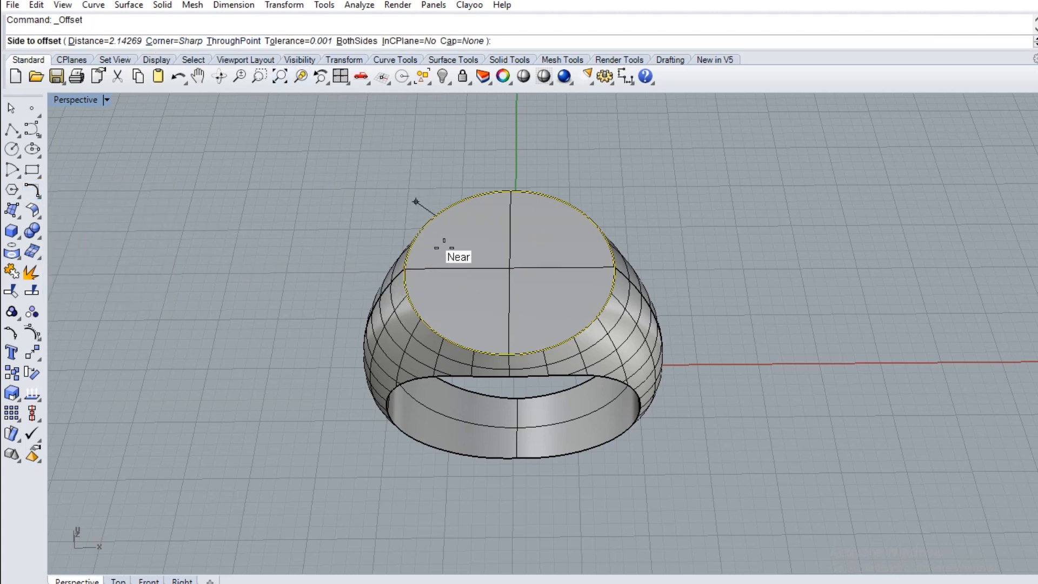
pyautogui.press('Return')
pyautogui.click(452, 313)
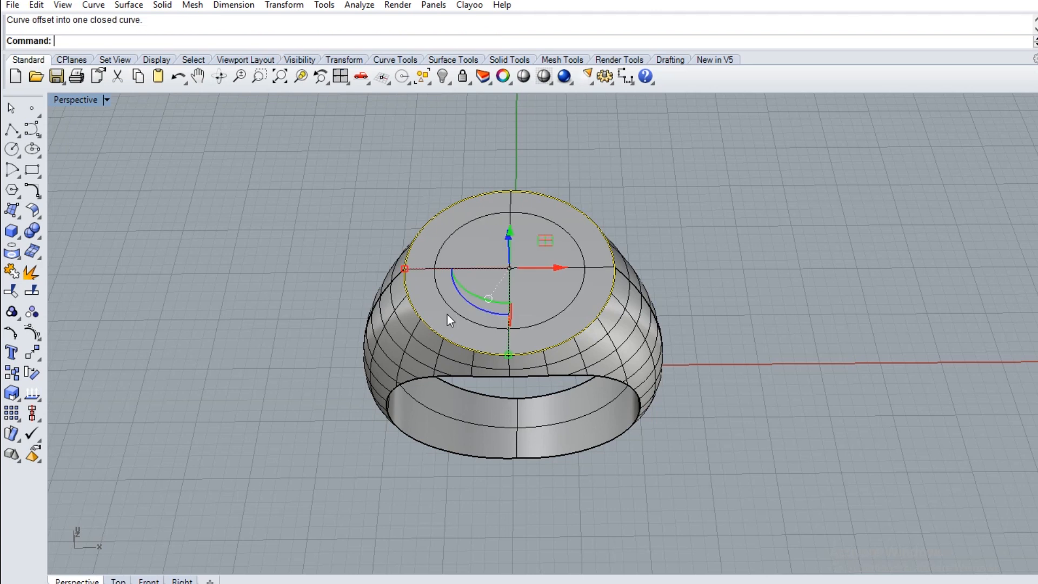
# Extrude the inner offset curve to both sides as a shallow solid disc through the ring's top face
pyautogui.moveTo(690, 226)
pyautogui.mouseDown(button='right')
pyautogui.moveTo(702, 167)
pyautogui.moveTo(691, 220)
pyautogui.mouseUp(button='right')
pyautogui.click(685, 242)
pyautogui.click(573, 298)
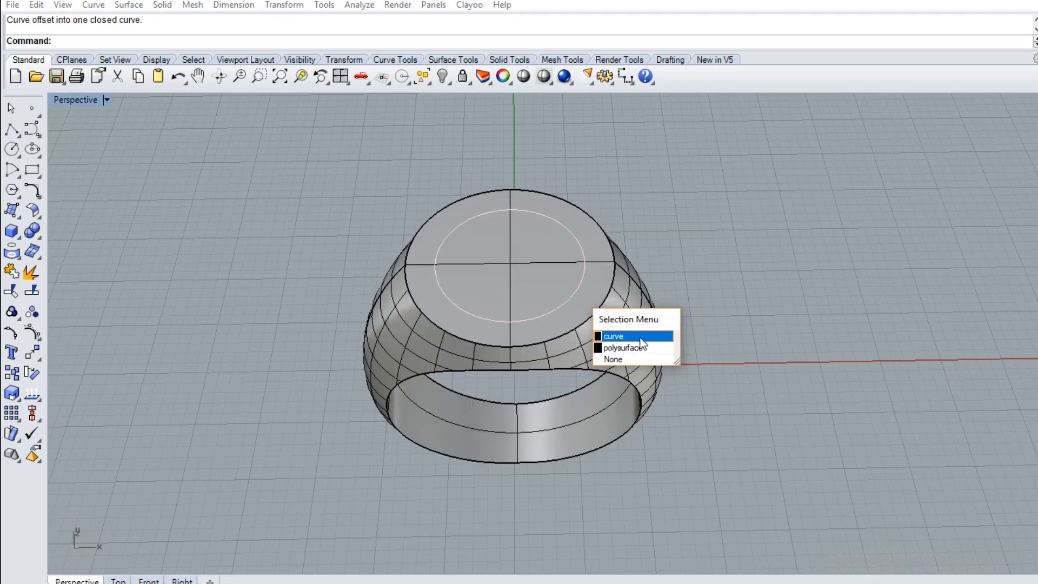
pyautogui.click(633, 337)
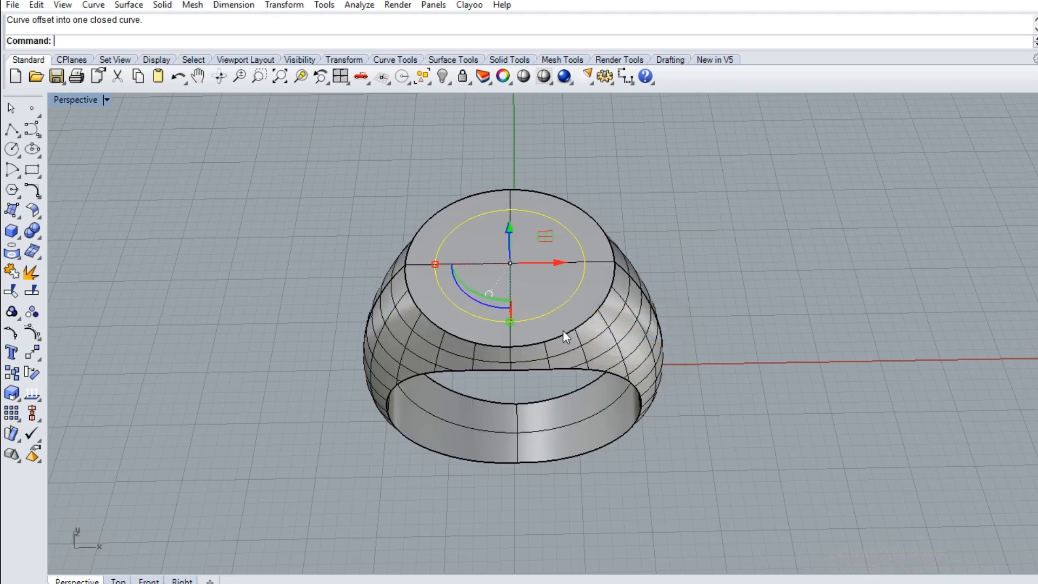
pyautogui.doubleClick(90, 101)
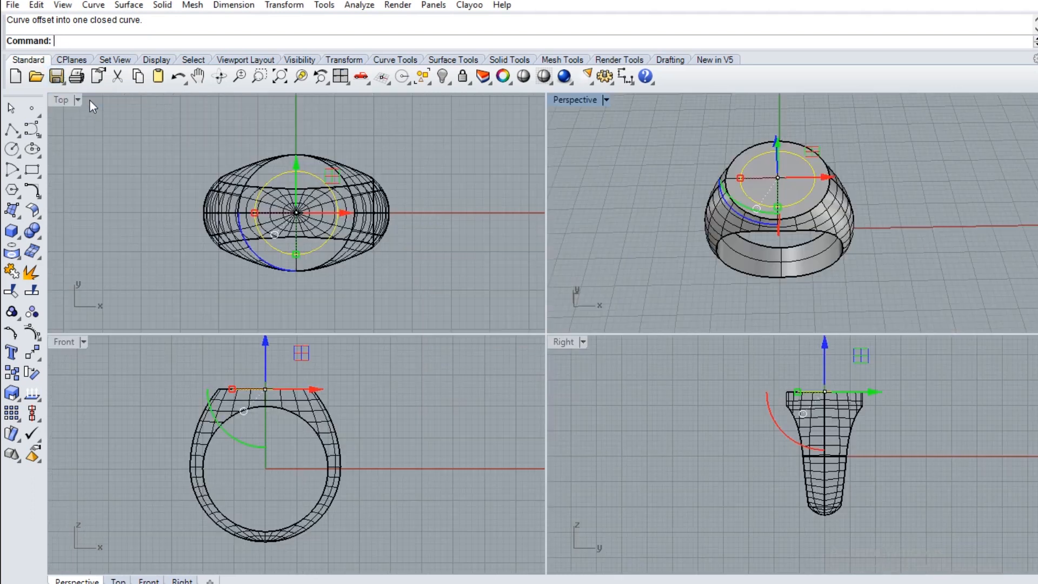
pyautogui.click(11, 231)
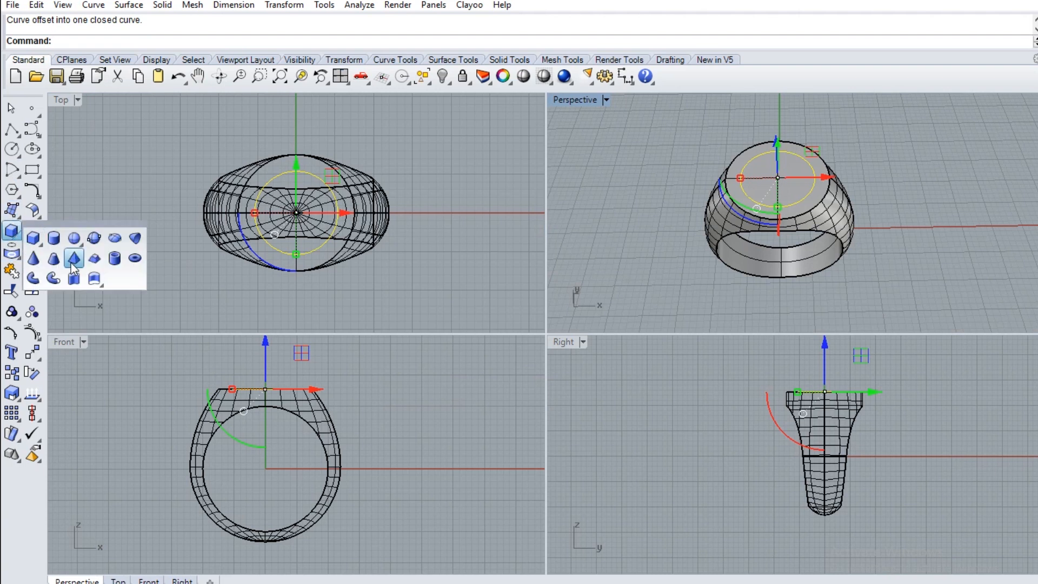
pyautogui.click(76, 281)
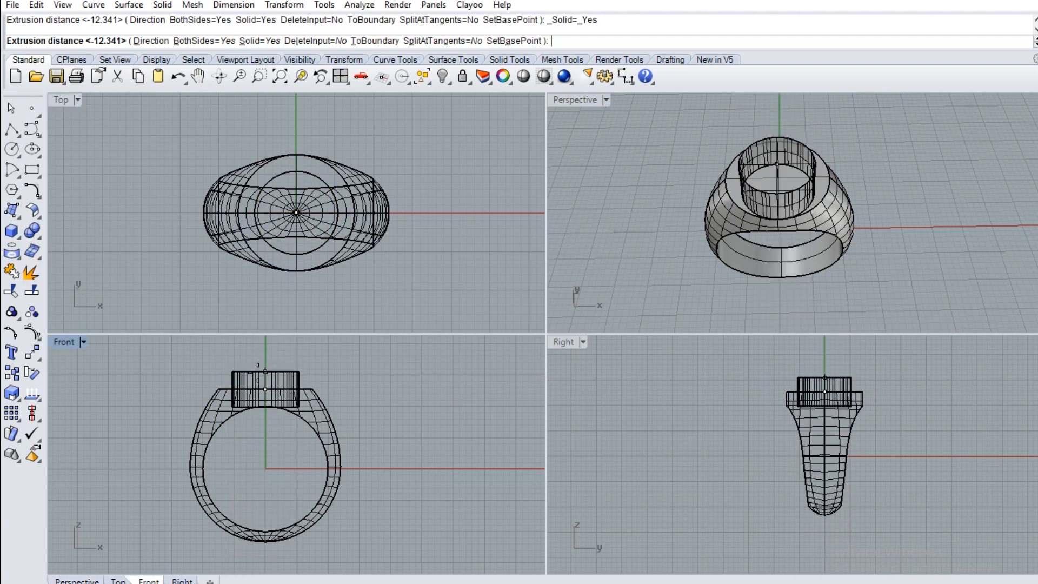
pyautogui.scroll(2, 254, 377)
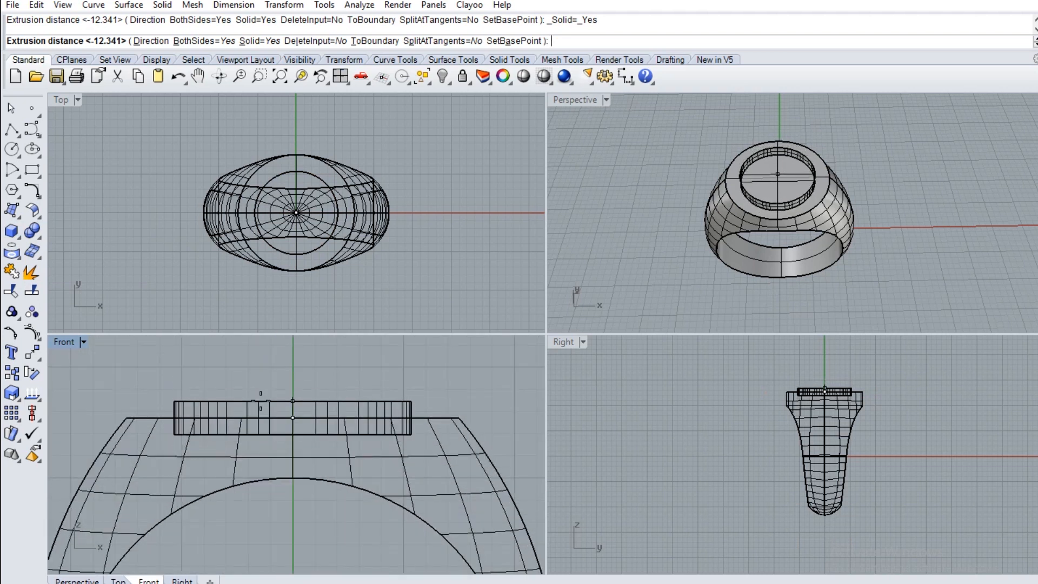
pyautogui.click(261, 401)
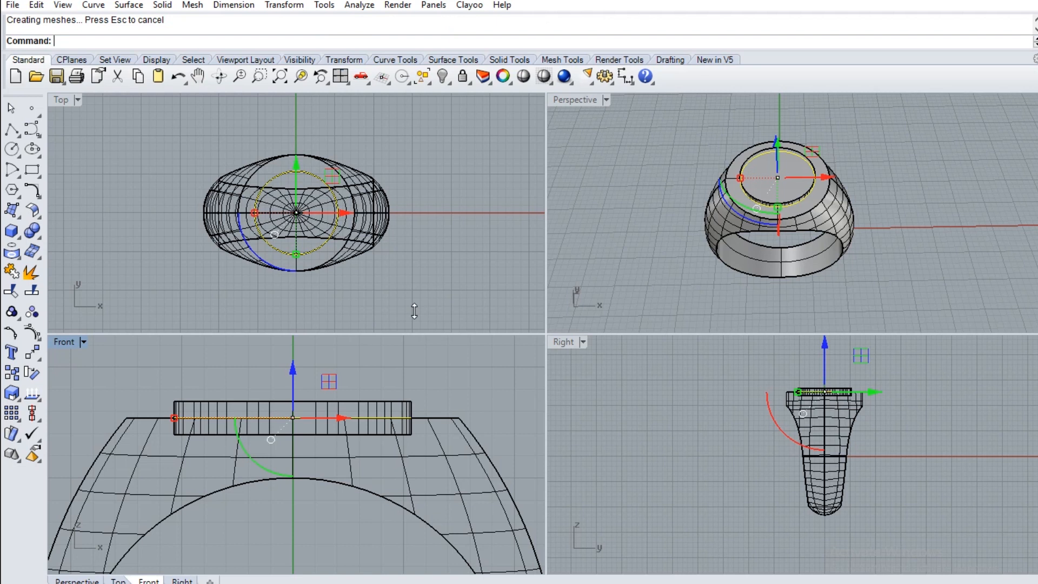
# Cut a shallow round recess into the ring's top by subtracting the extruded disc with Boolean Difference
pyautogui.doubleClick(585, 102)
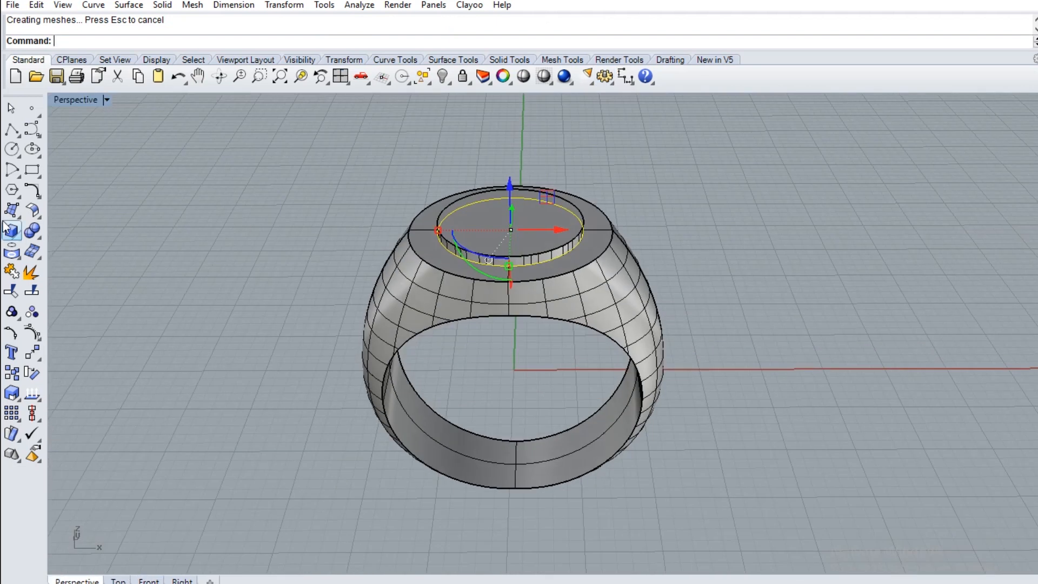
pyautogui.click(35, 237)
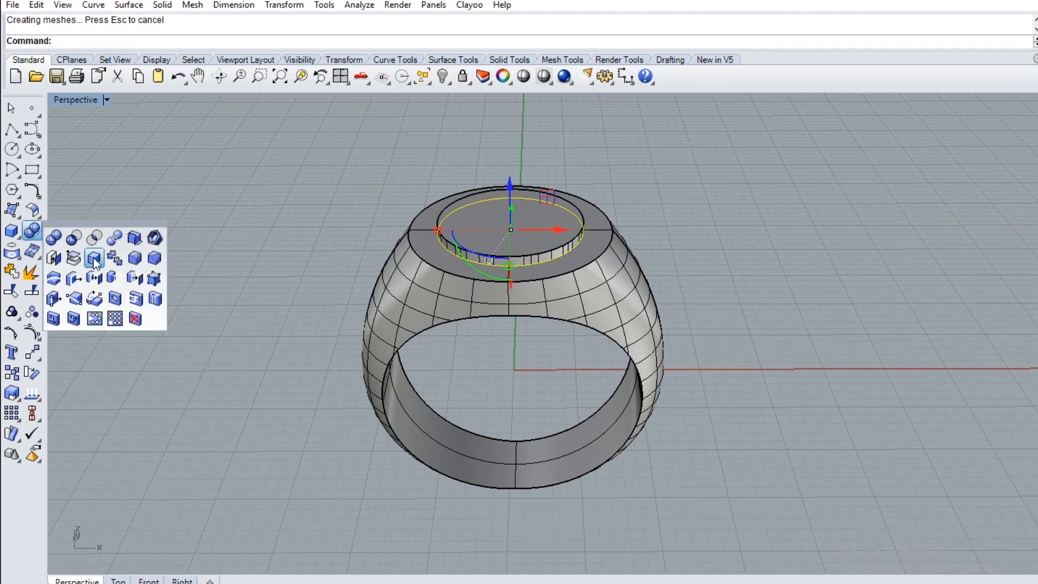
pyautogui.click(74, 240)
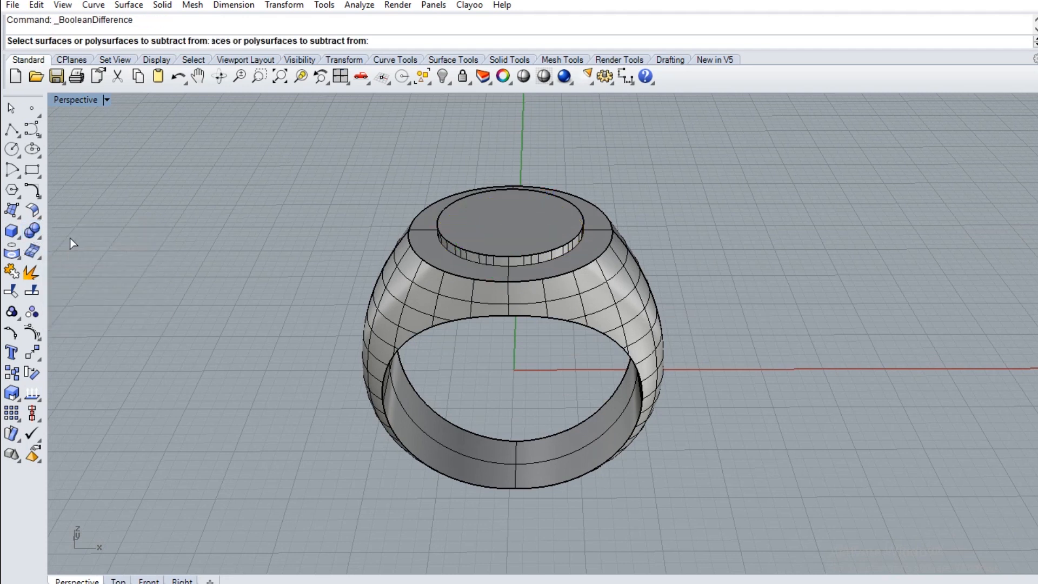
pyautogui.click(560, 269)
pyautogui.press('Return')
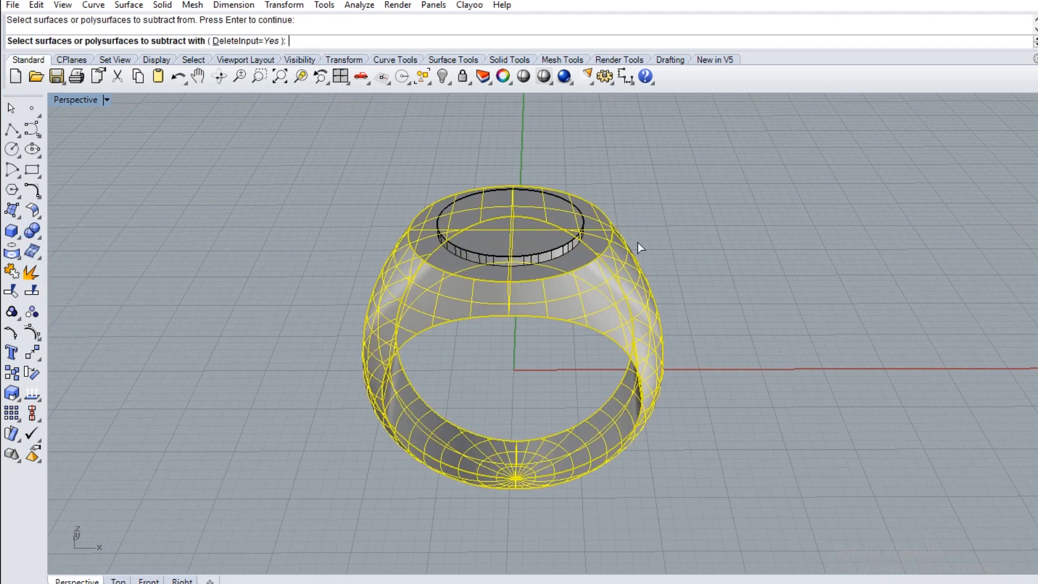
pyautogui.click(550, 234)
pyautogui.press('Return')
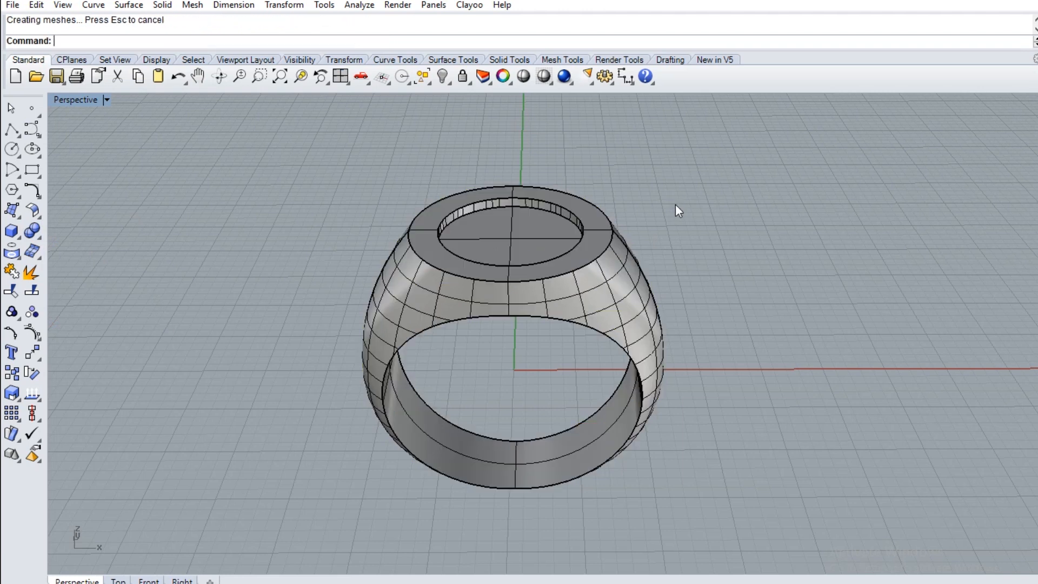
# Inspect the round recess in the ring's top from several angles in Shaded display without wires
pyautogui.moveTo(679, 211); pyautogui.dragTo(668, 223, button='right')
pyautogui.click(520, 82)
pyautogui.moveTo(586, 189)
pyautogui.mouseDown(button='right')
pyautogui.moveTo(591, 204)
pyautogui.moveTo(552, 209)
pyautogui.moveTo(584, 146)
pyautogui.mouseUp(button='right')
pyautogui.press('Return')
pyautogui.moveTo(639, 188); pyautogui.dragTo(628, 272, button='right')
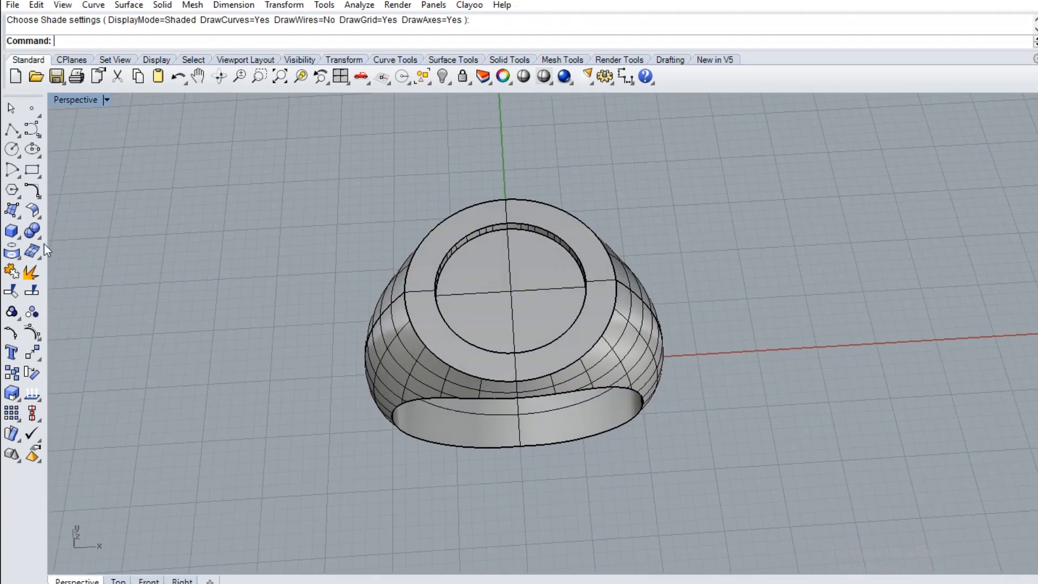
# Create a solid text letter A in Arno Pro, 10 mm high and 1 mm thick, over the ring's round top
pyautogui.click(12, 352)
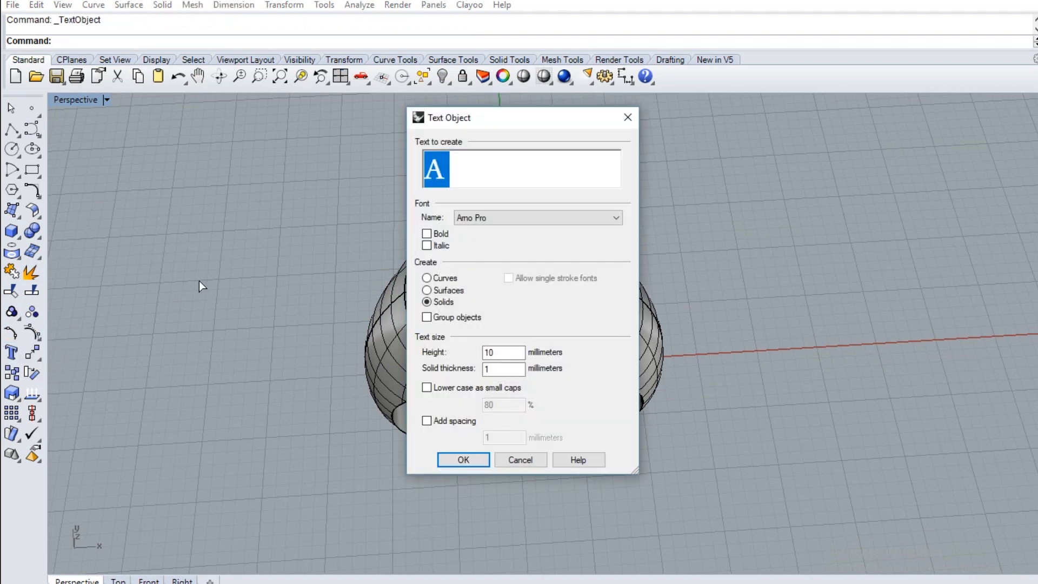
pyautogui.click(463, 460)
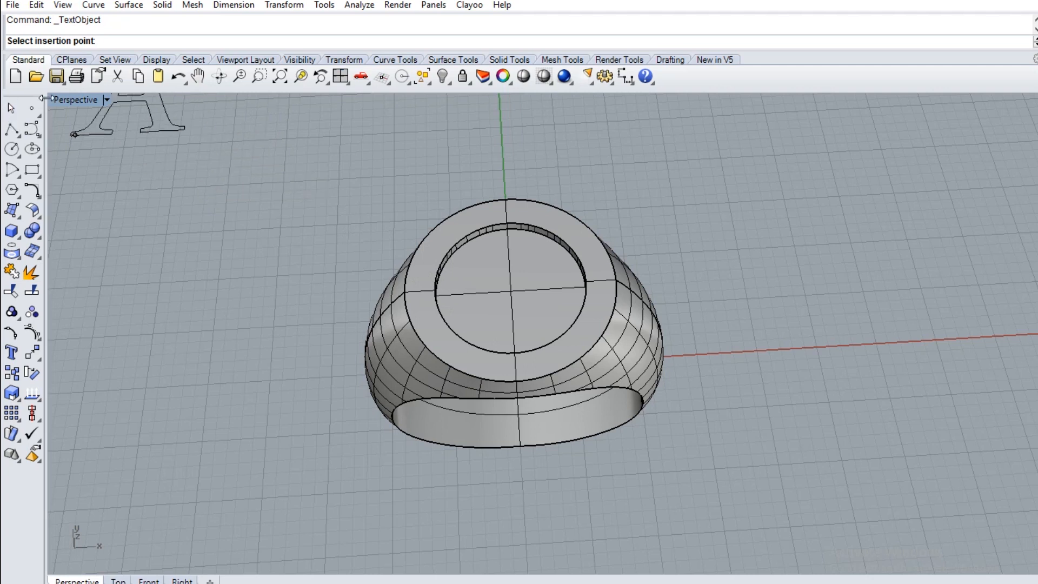
pyautogui.doubleClick(70, 99)
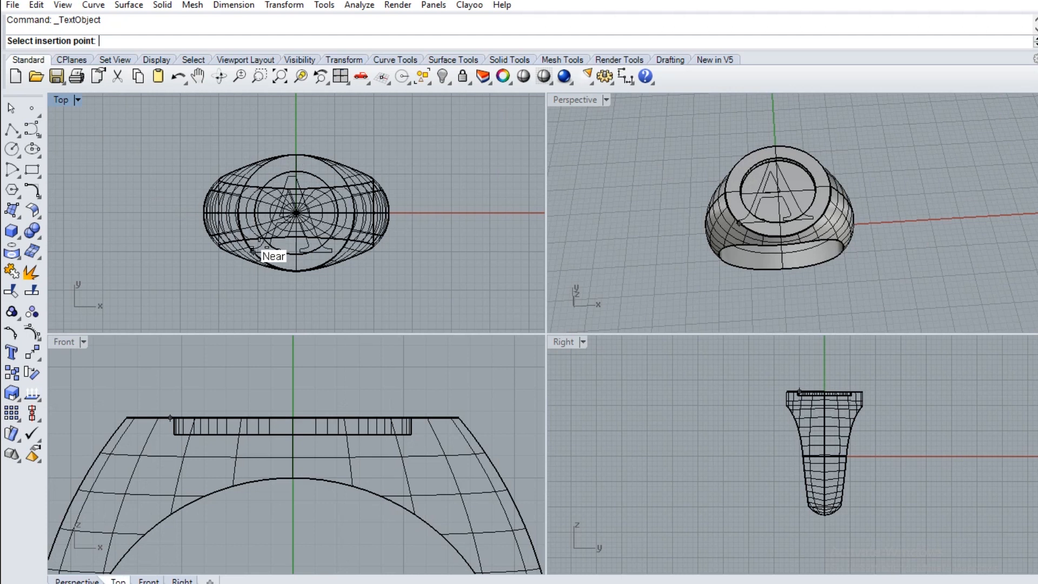
pyautogui.click(255, 250)
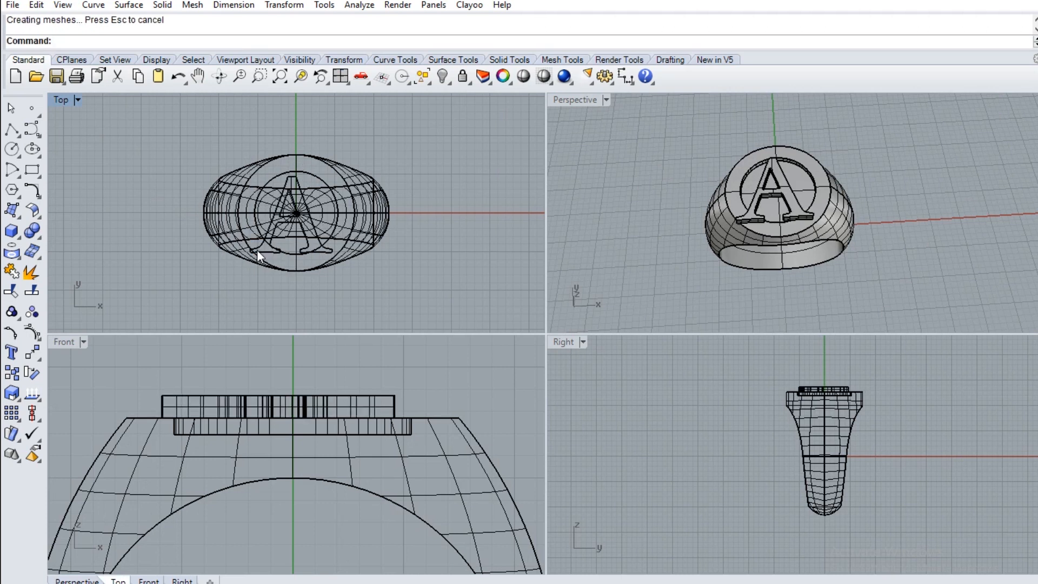
# Scale the letter A down uniformly and position it centred inside the round recess, resting on its floor
pyautogui.click(265, 245)
pyautogui.press('Return')
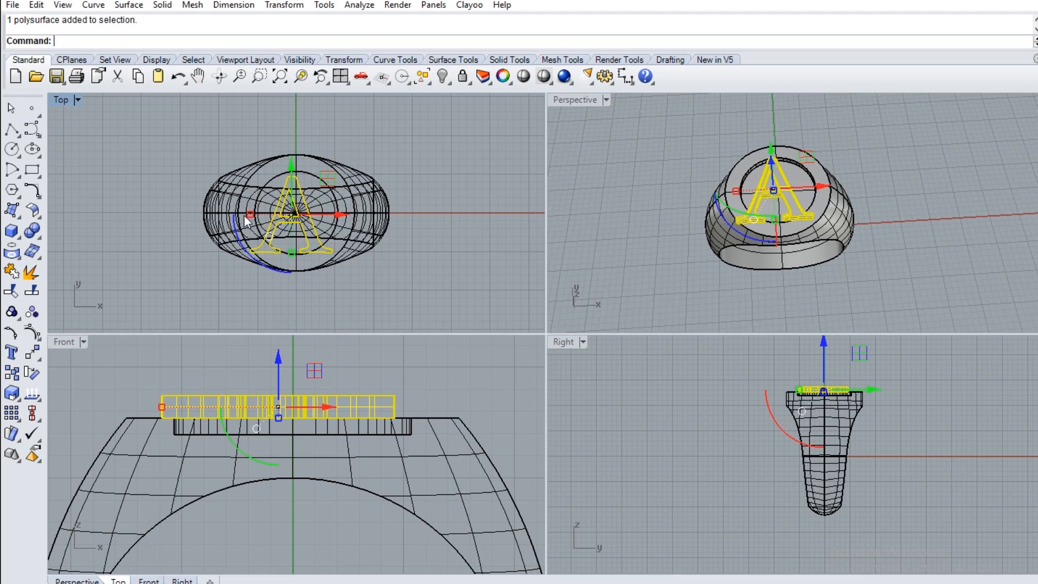
pyautogui.keyDown('shift'); pyautogui.moveTo(251, 219); pyautogui.dragTo(268, 221); pyautogui.keyUp('shift')
pyautogui.moveTo(329, 189); pyautogui.dragTo(336, 177)
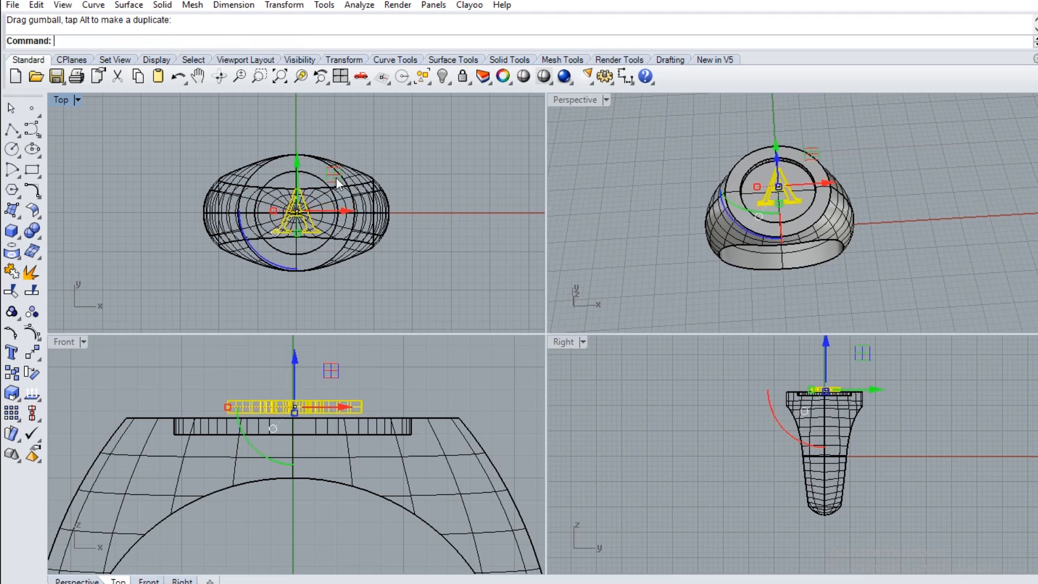
pyautogui.moveTo(295, 355); pyautogui.dragTo(296, 379)
pyautogui.click(500, 287)
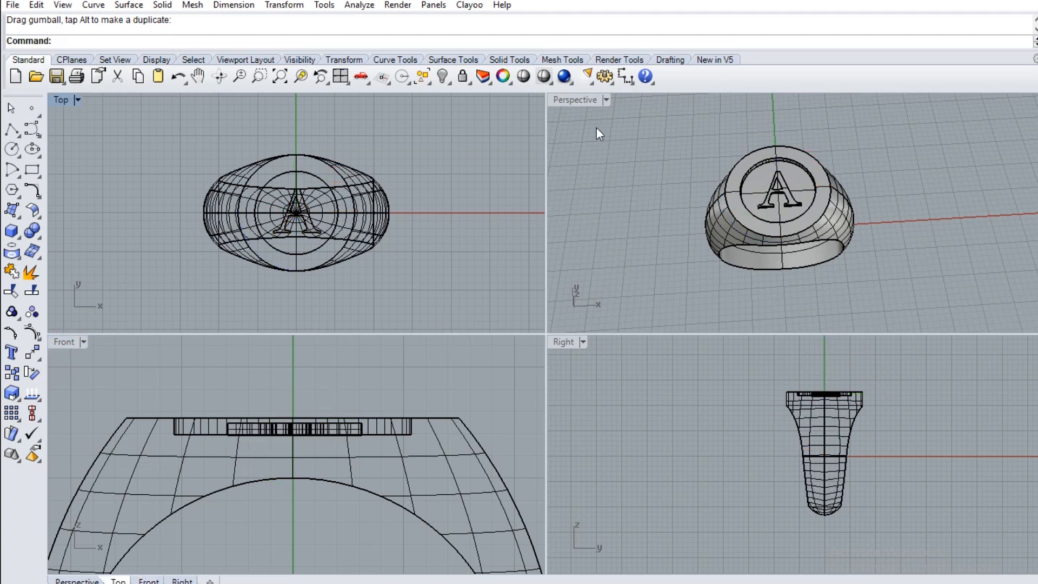
# Inspect the ring with the raised letter A in an enlarged Perspective view and Shaded display from several angles and distances
pyautogui.doubleClick(589, 101)
pyautogui.moveTo(582, 108); pyautogui.dragTo(569, 378, button='right')
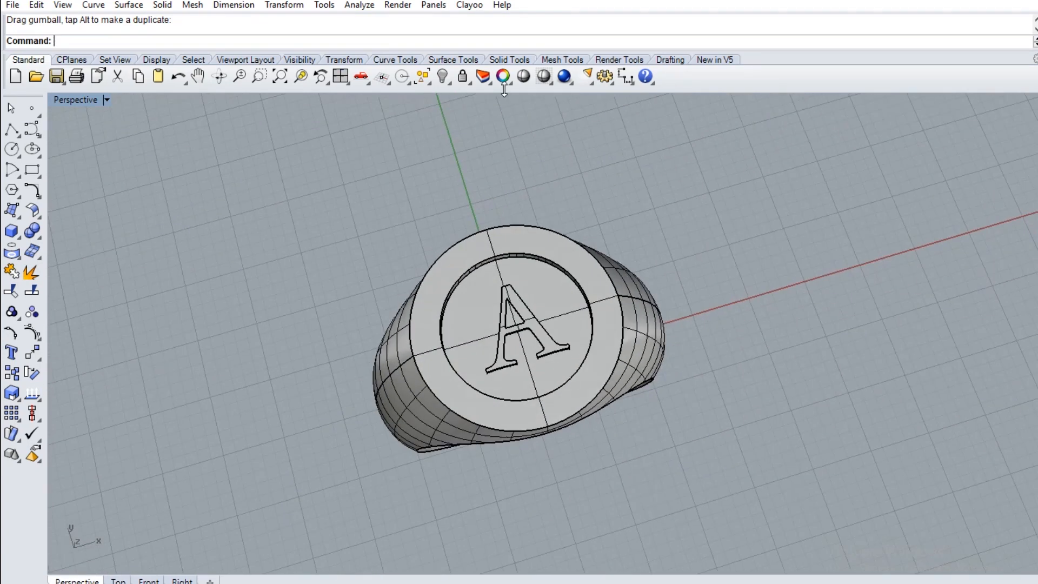
pyautogui.click(520, 81)
pyautogui.moveTo(549, 239)
pyautogui.mouseDown(button='right')
pyautogui.moveTo(538, 216)
pyautogui.moveTo(549, 169)
pyautogui.moveTo(474, 202)
pyautogui.moveTo(626, 333)
pyautogui.moveTo(563, 252)
pyautogui.mouseUp(button='right')
pyautogui.scroll(7, 524, 236)
pyautogui.moveTo(568, 397)
pyautogui.mouseDown(button='right')
pyautogui.moveTo(556, 306)
pyautogui.moveTo(533, 290)
pyautogui.moveTo(503, 300)
pyautogui.moveTo(483, 283)
pyautogui.moveTo(487, 262)
pyautogui.moveTo(448, 271)
pyautogui.moveTo(452, 324)
pyautogui.moveTo(475, 232)
pyautogui.moveTo(589, 313)
pyautogui.moveTo(600, 375)
pyautogui.moveTo(411, 345)
pyautogui.moveTo(440, 297)
pyautogui.moveTo(401, 252)
pyautogui.moveTo(433, 301)
pyautogui.mouseUp(button='right')
pyautogui.scroll(-2, 487, 302)
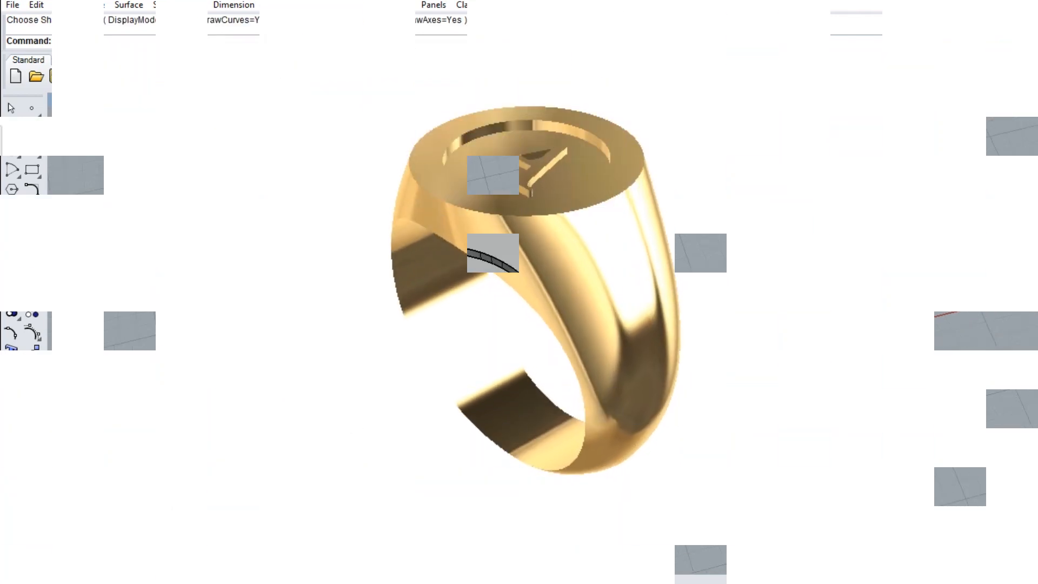